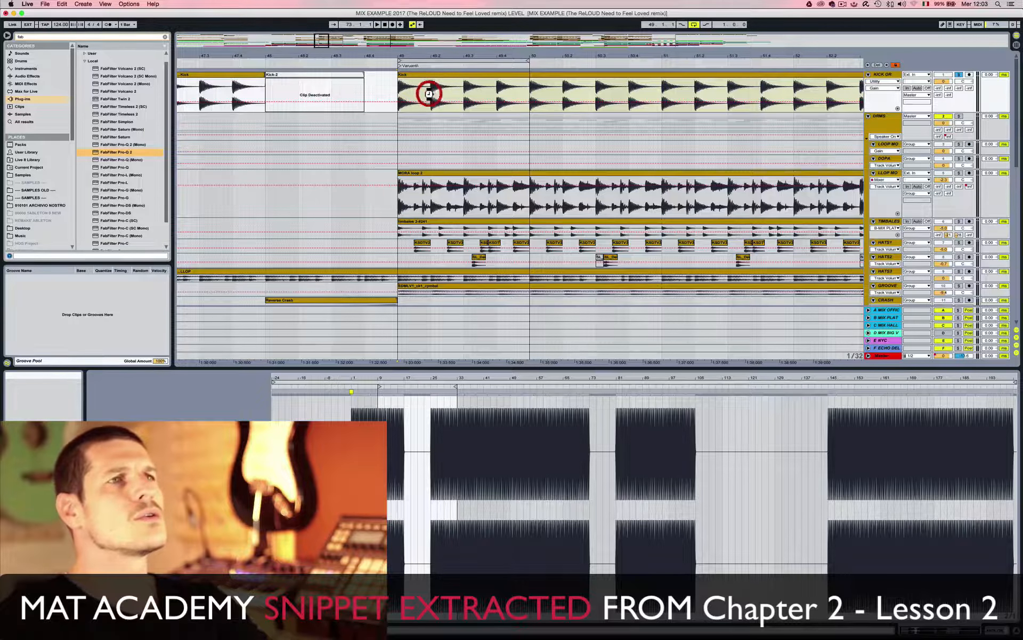
Load FabFilter Pro-Q 2 on the KICK OR track and add a low cut at about 30 Hz during playback
drag(429, 94, 430, 95)
drag(722, 200, 679, 119)
key(space)
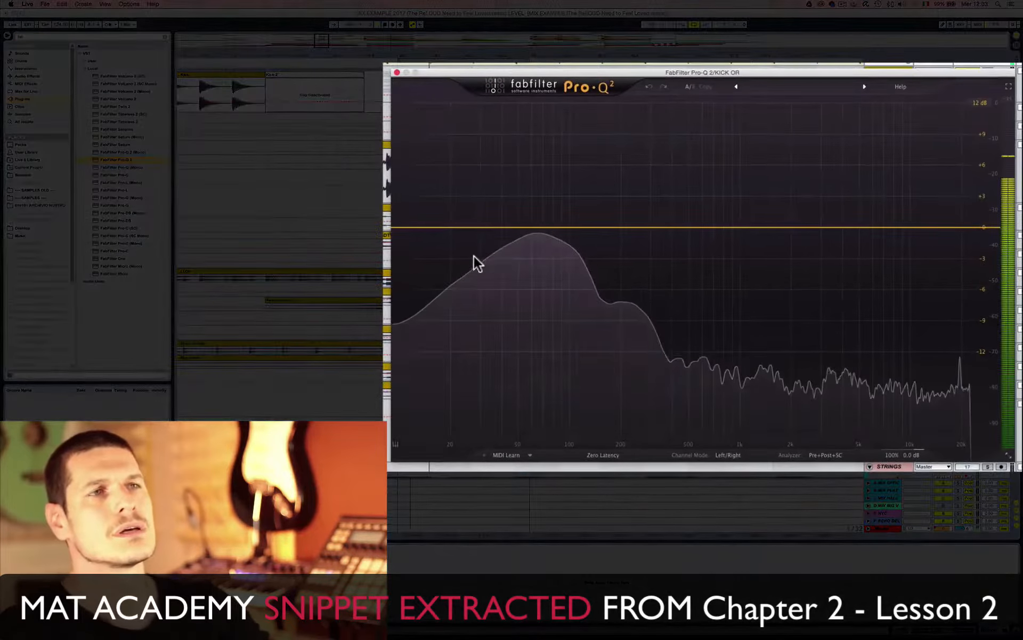
double_click(400, 226)
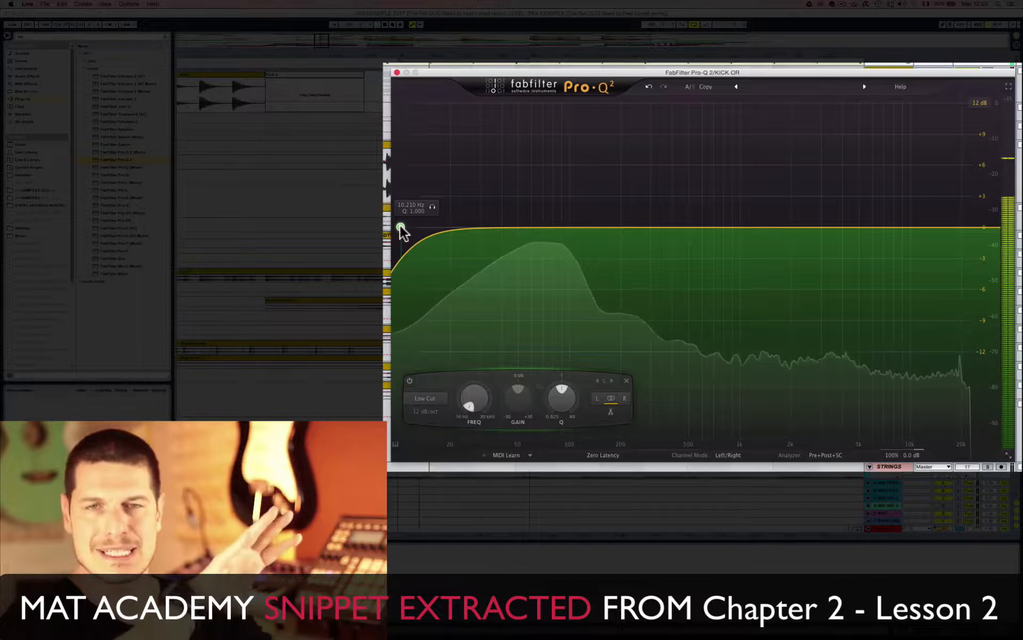
drag(400, 226, 479, 223)
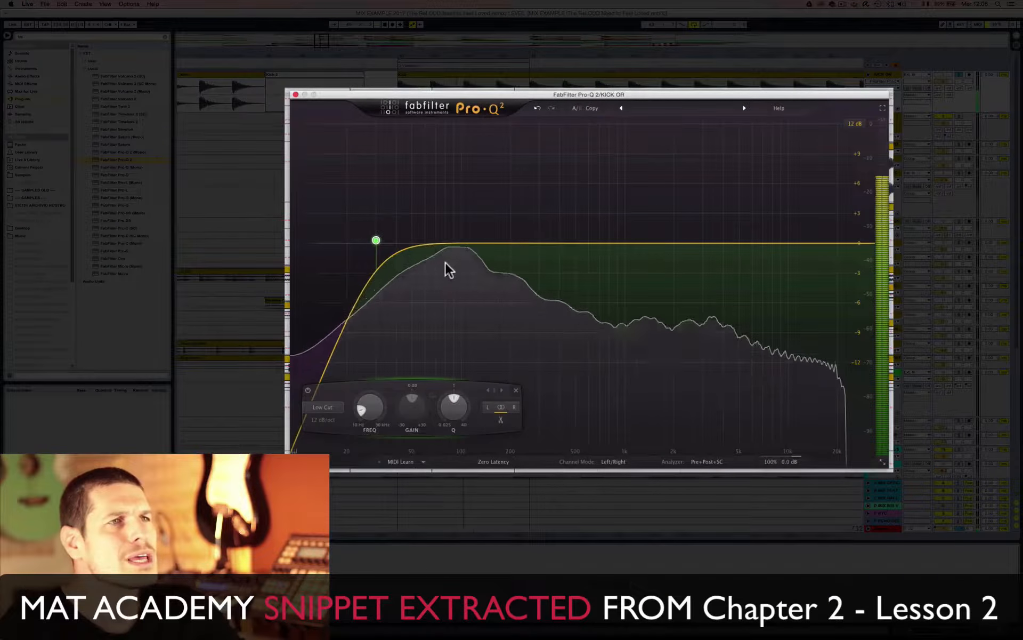
Add a flat bell band on the kick's low-end peak in Pro-Q 2, at about 83 Hz
click(449, 248)
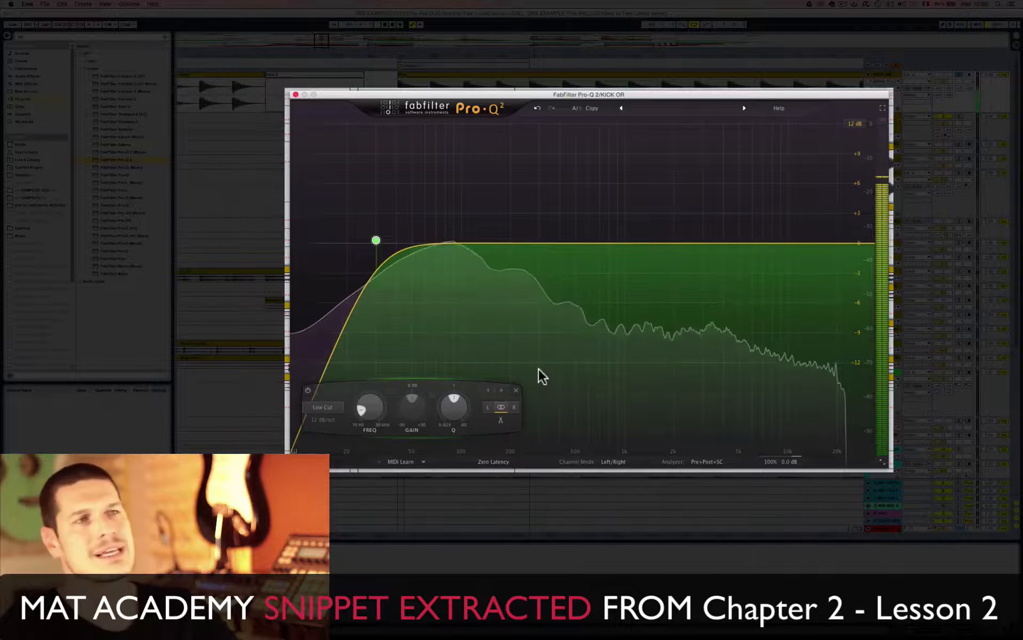
mouse_move(446, 259)
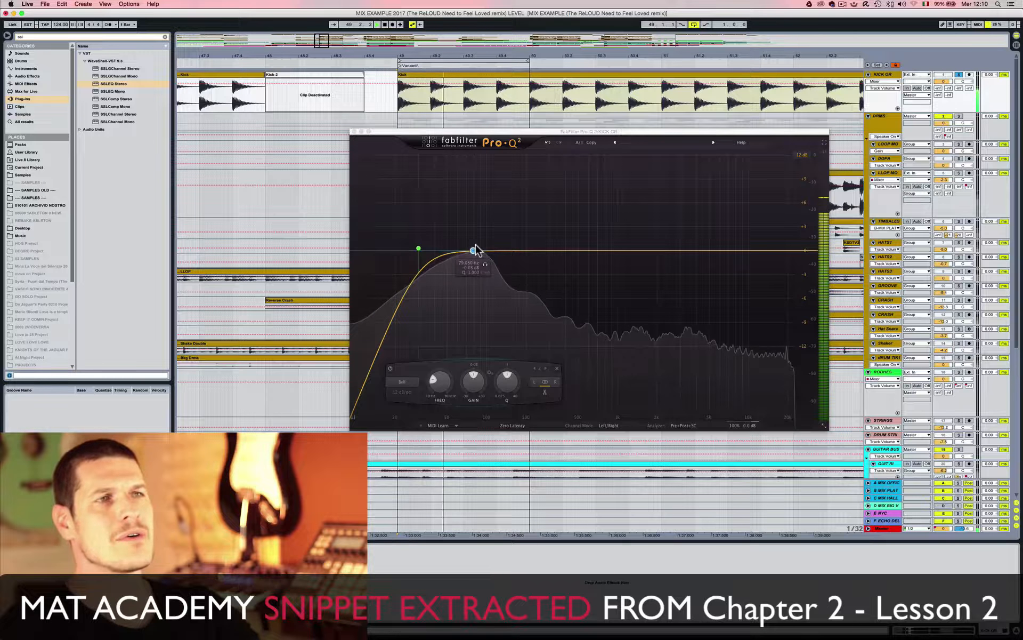
drag(473, 251, 476, 250)
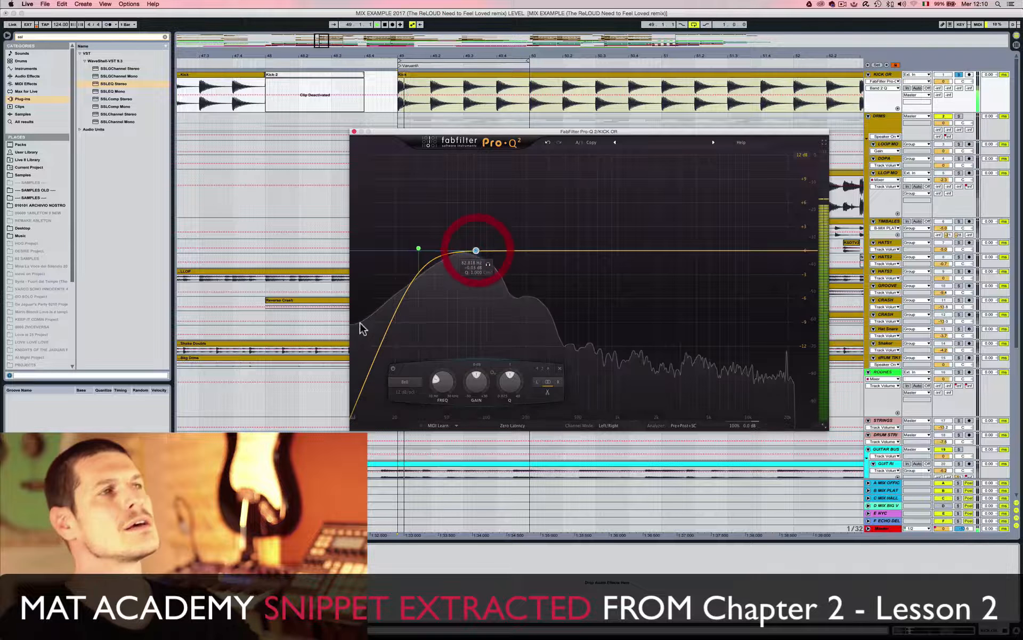
Add SSLEQ Stereo to the kick track and boost its LF band with the frequency between 30 and 50 Hz
click(318, 319)
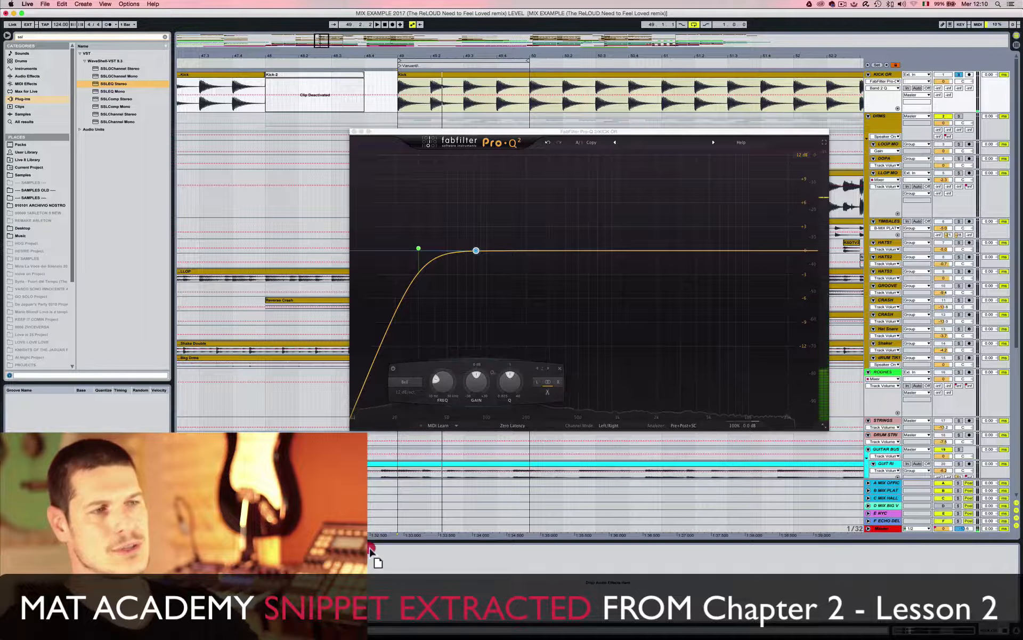
drag(371, 551, 375, 557)
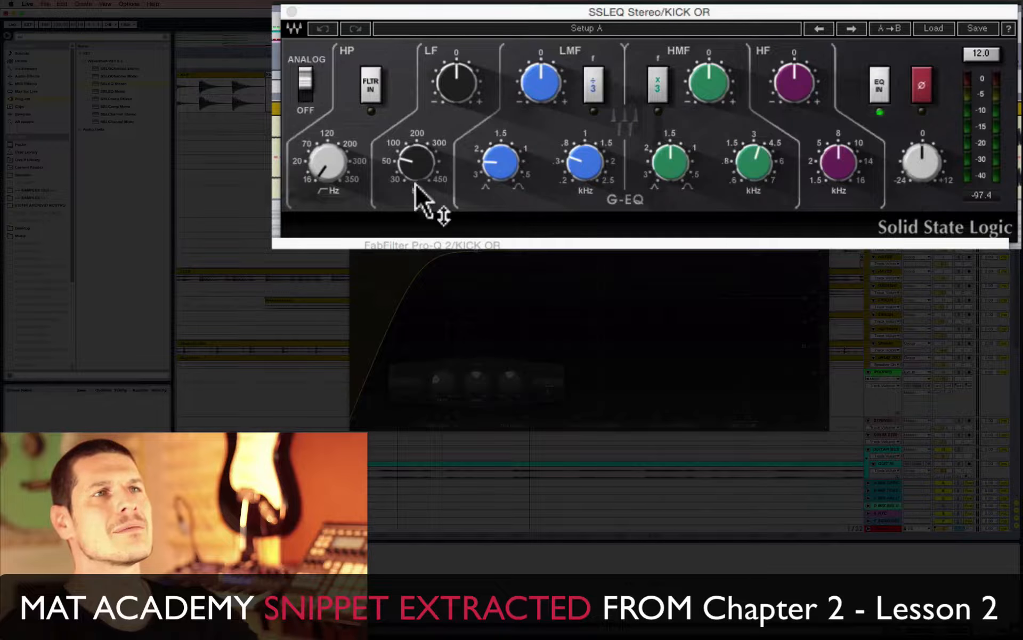
drag(415, 188, 416, 190)
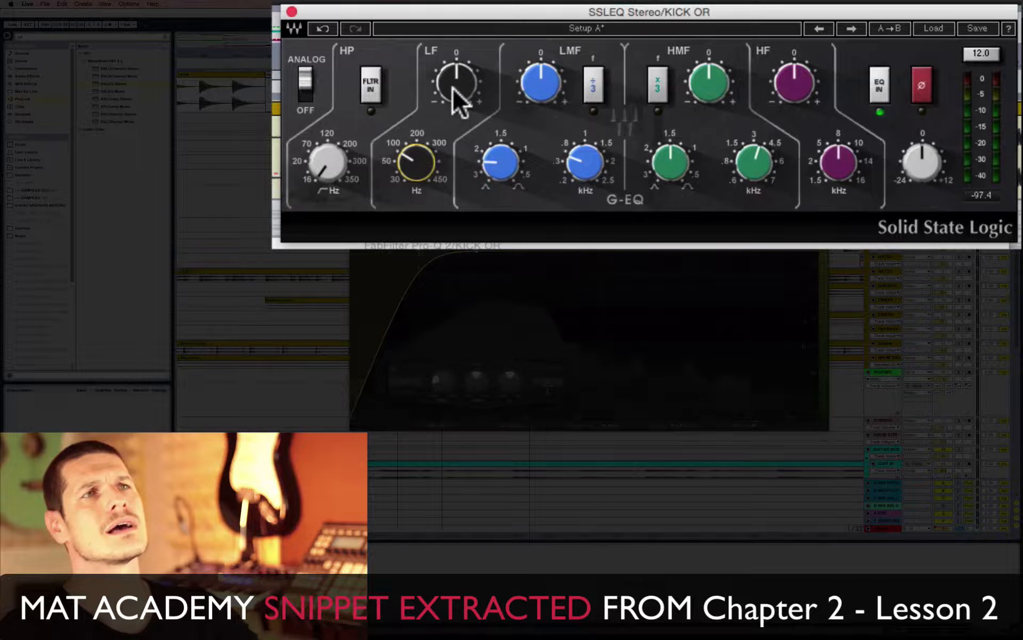
drag(452, 85, 452, 69)
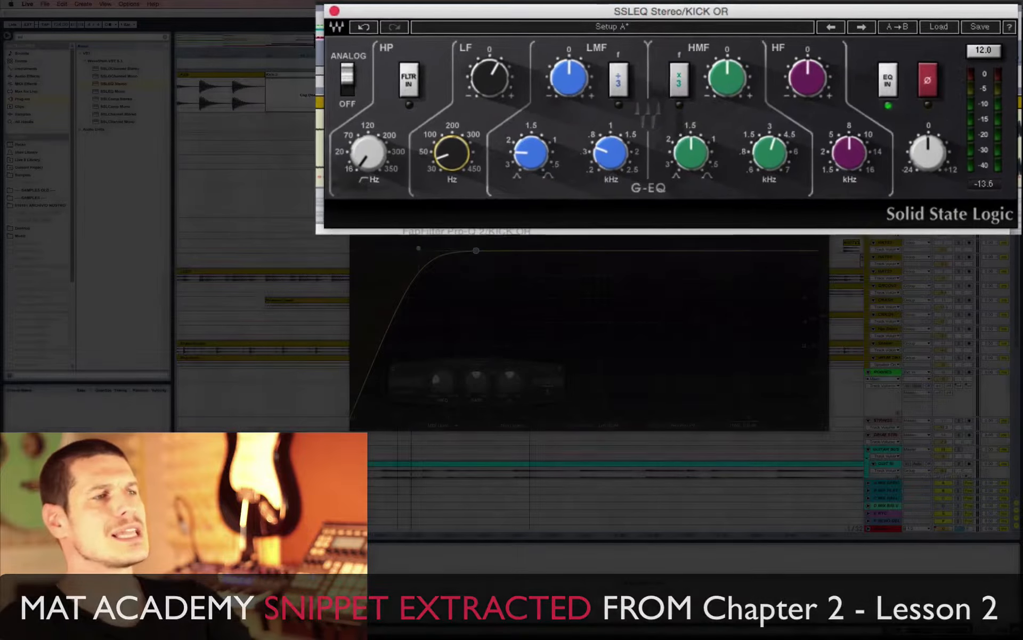
Add a narrow bell cut to the kick's Pro-Q 2 at about 277 Hz, with about -3 dB gain and Q about 5.9
drag(514, 243, 533, 247)
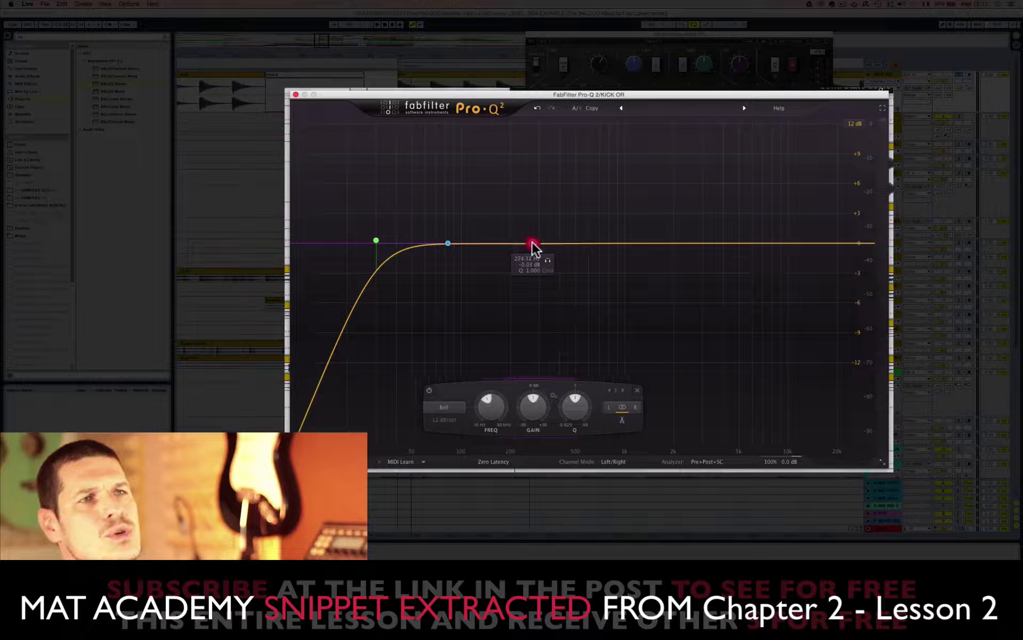
click(533, 244)
key(space)
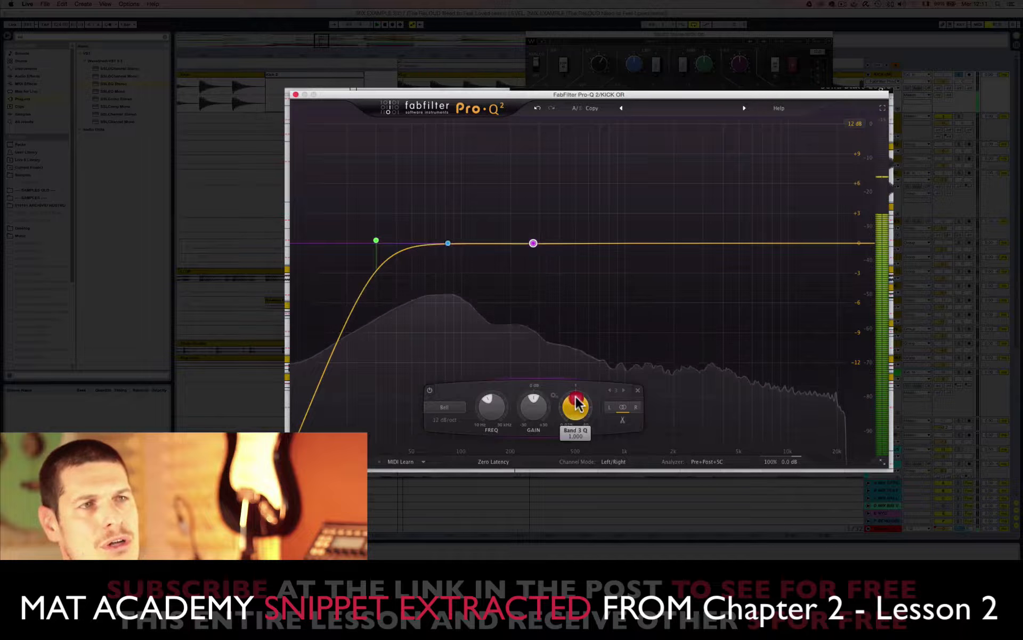
drag(533, 403, 530, 406)
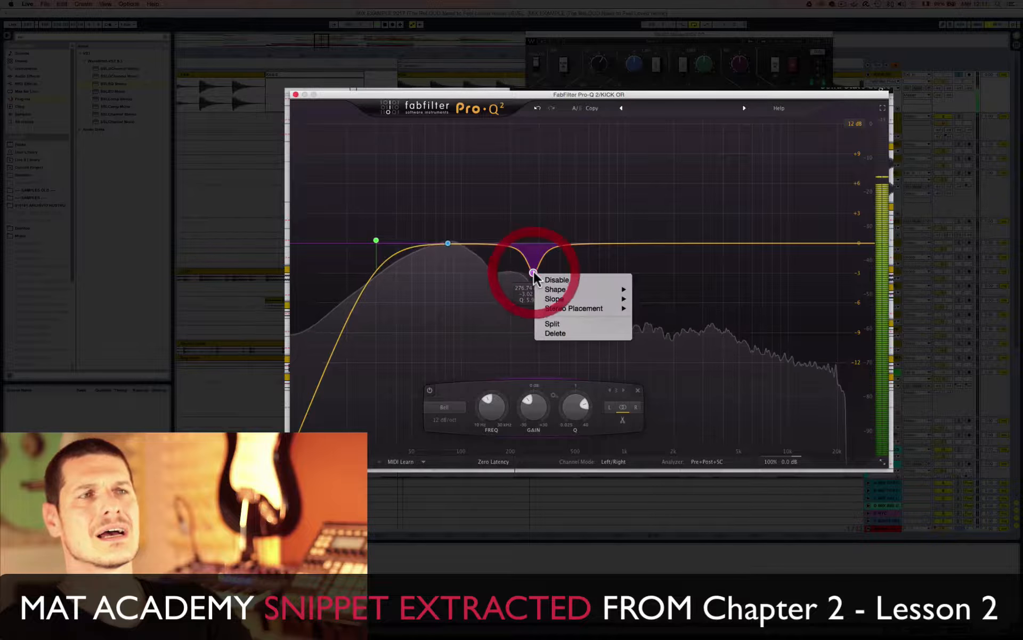
Disable and re-enable the 277 Hz cut to compare the kick with and without it
click(554, 280)
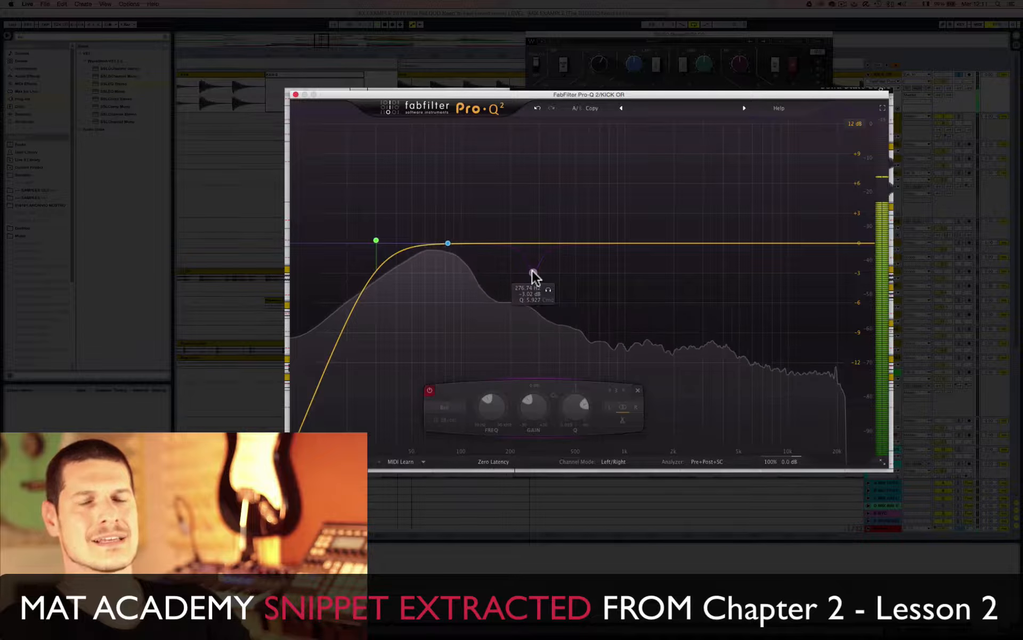
right_click(533, 273)
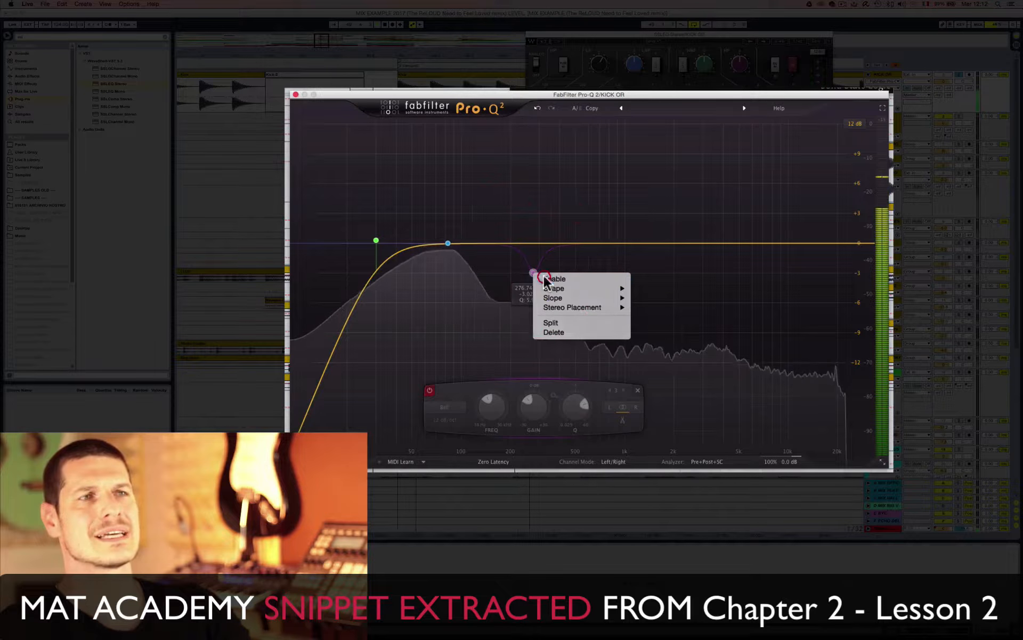
click(544, 277)
key(space)
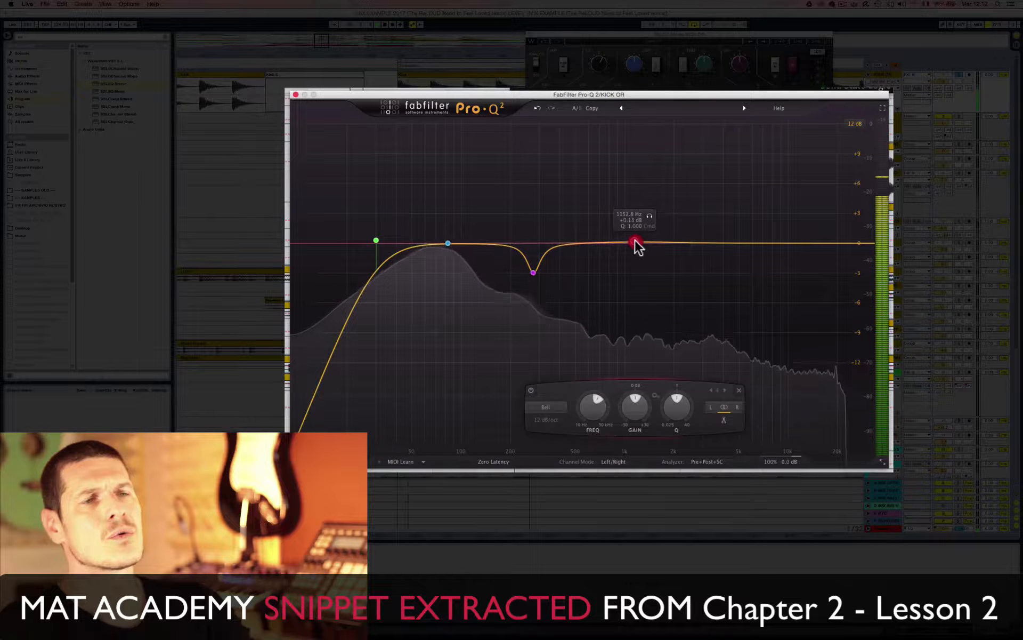
Sweep a narrow bell boost with Q about 13 to about 896 Hz at +6.45 dB, and return its gain to 0 dB
drag(635, 243, 635, 223)
drag(675, 399, 721, 412)
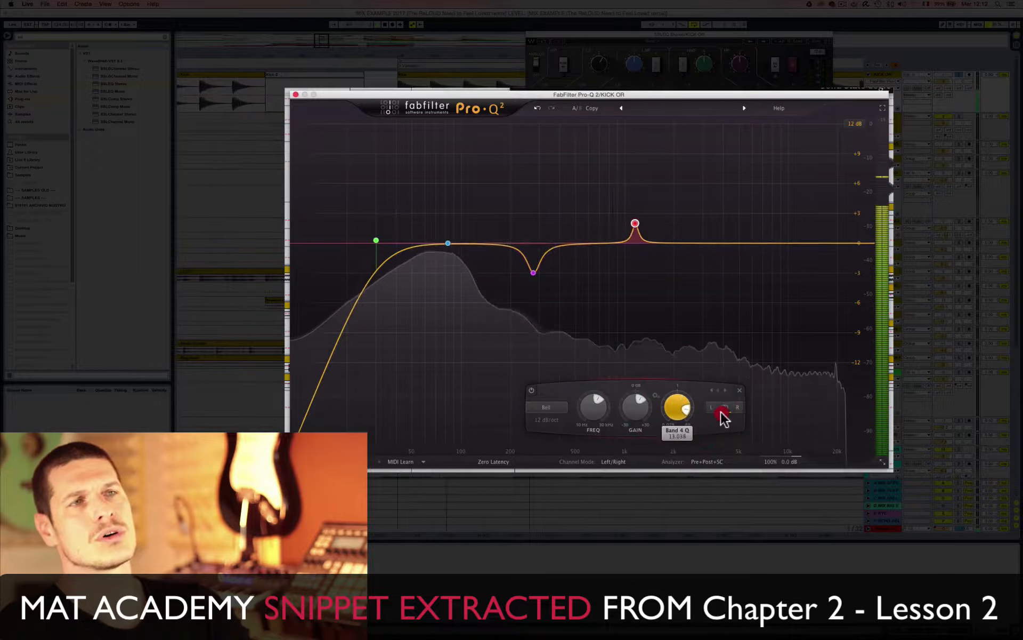
drag(637, 225, 616, 180)
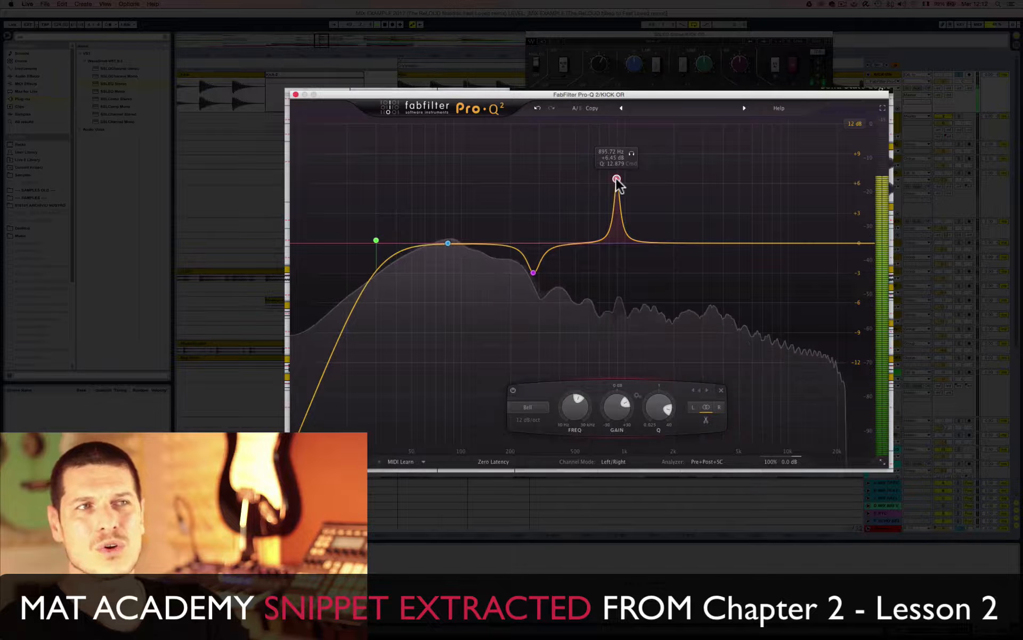
click(617, 178)
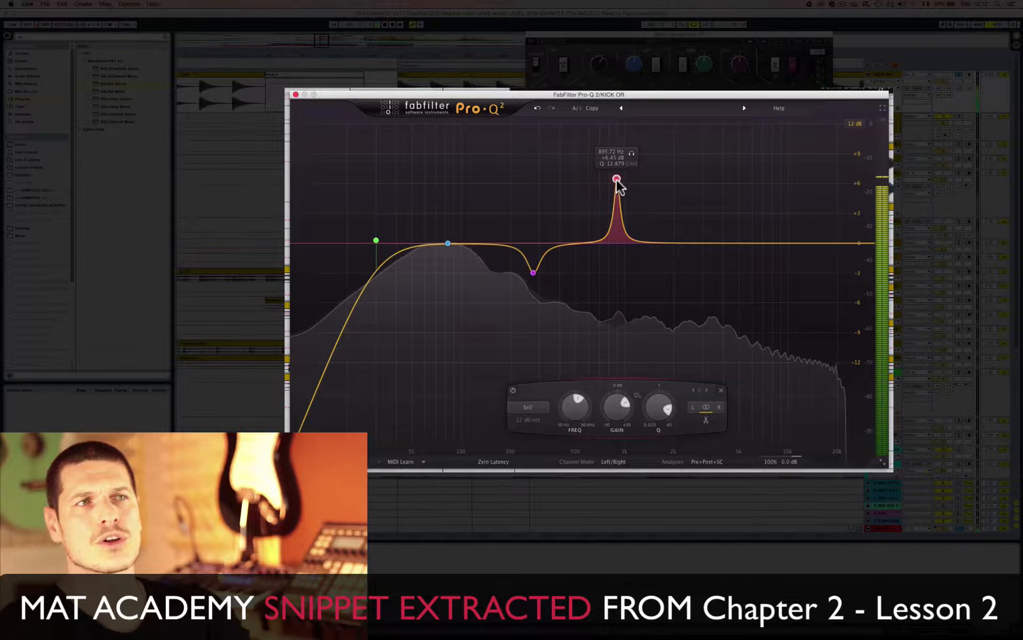
drag(616, 180, 618, 247)
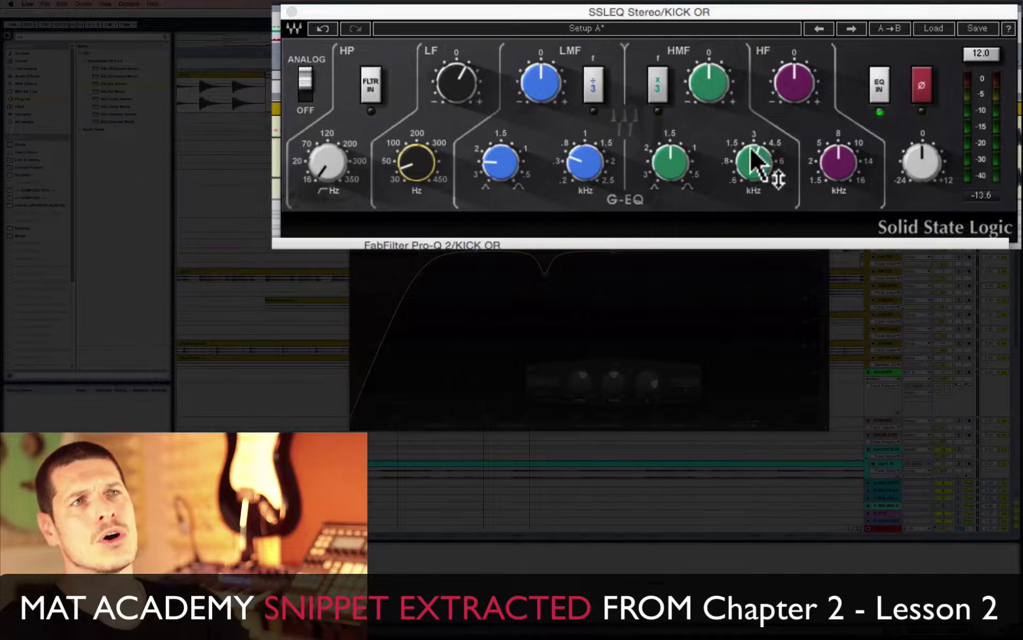
Boost the HMF band of the kick's SSLEQ, with its frequency just above 0.8 kHz and its Q at 2.46
click(752, 154)
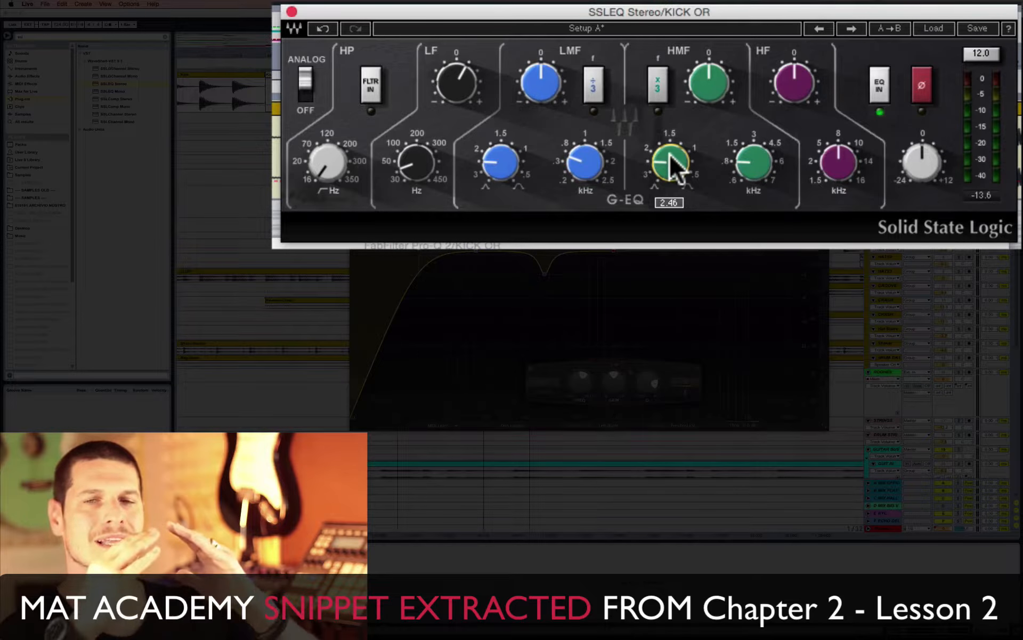
drag(712, 86, 712, 43)
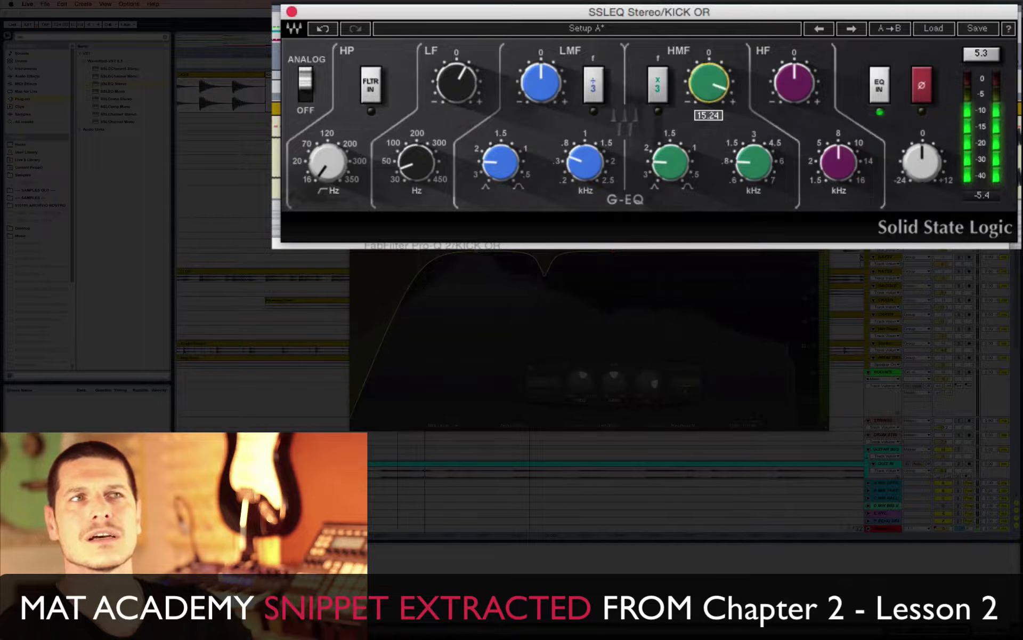
drag(712, 43, 712, 64)
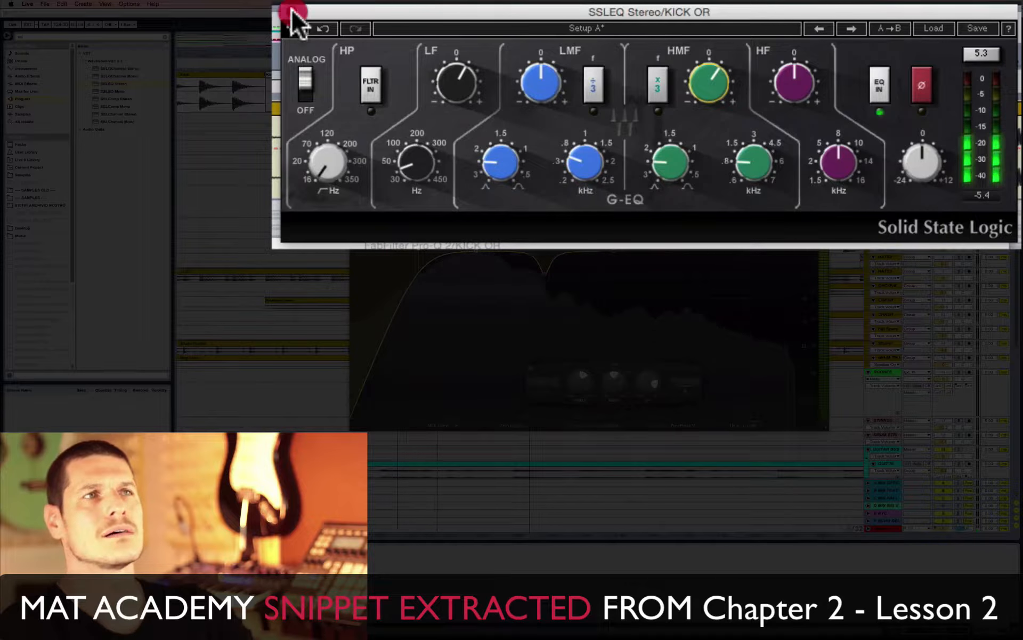
Add a high cut just below 10 kHz to the kick's Pro-Q 2
click(724, 276)
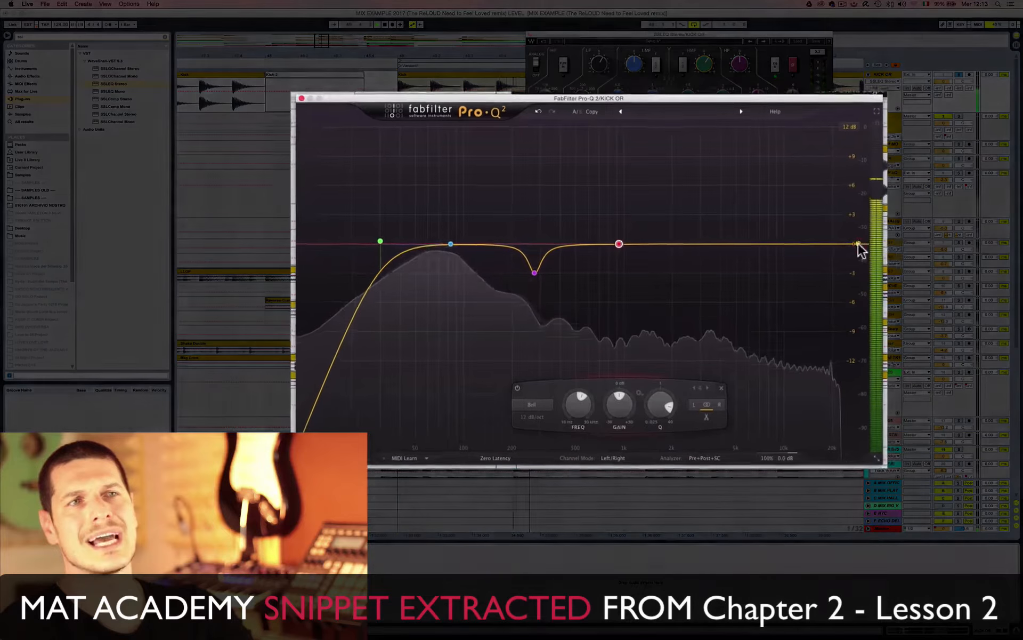
drag(858, 245, 778, 241)
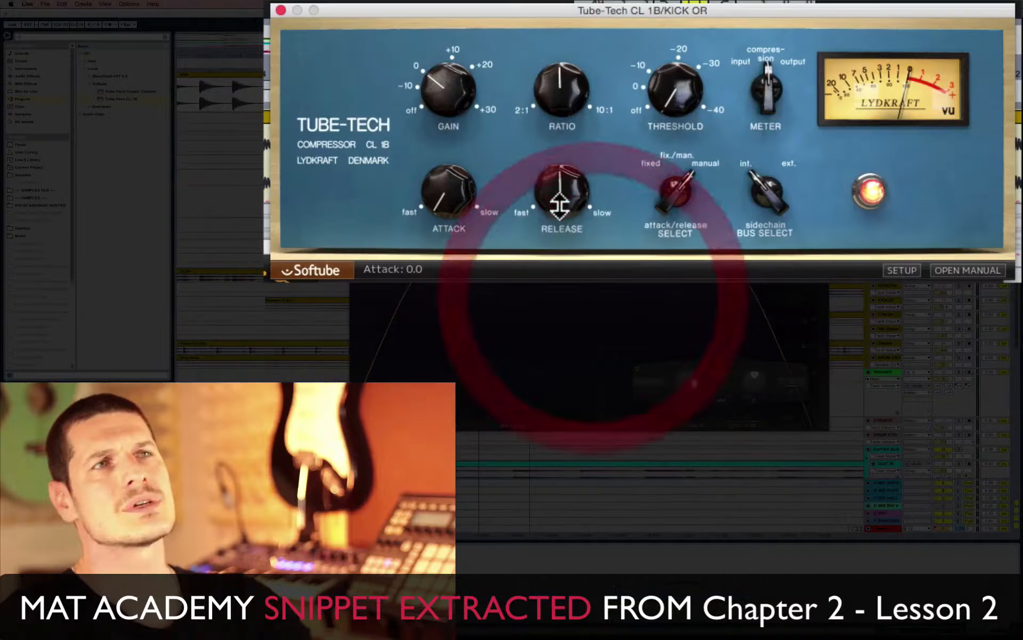
Set the kick's Tube-Tech CL 1B to slow release, threshold between 0 and -10, mid attack and 3.5 dB gain
drag(549, 228, 557, 131)
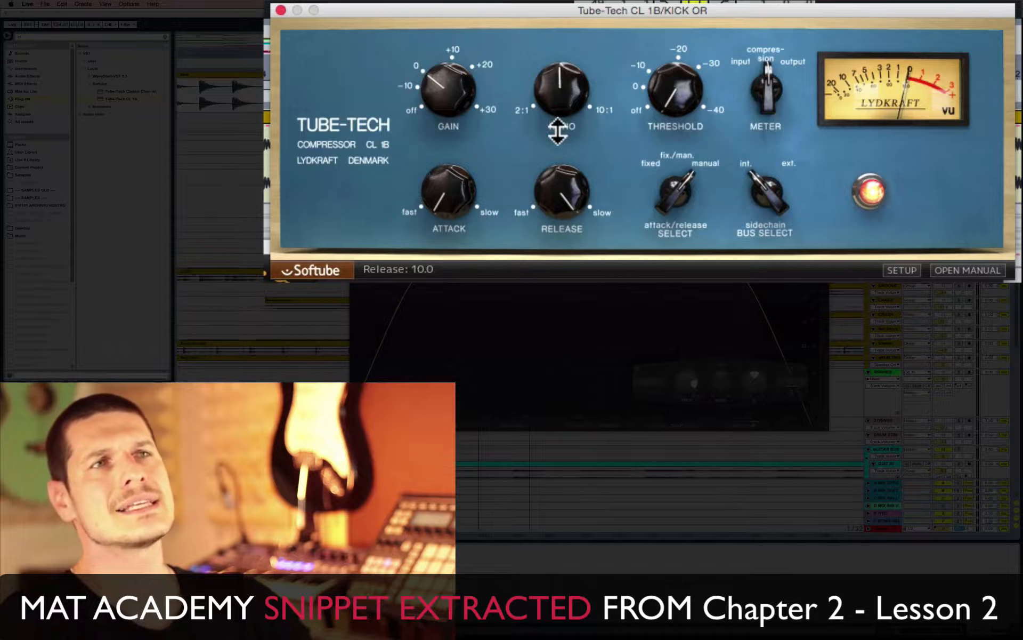
click(666, 90)
drag(657, 66, 657, 51)
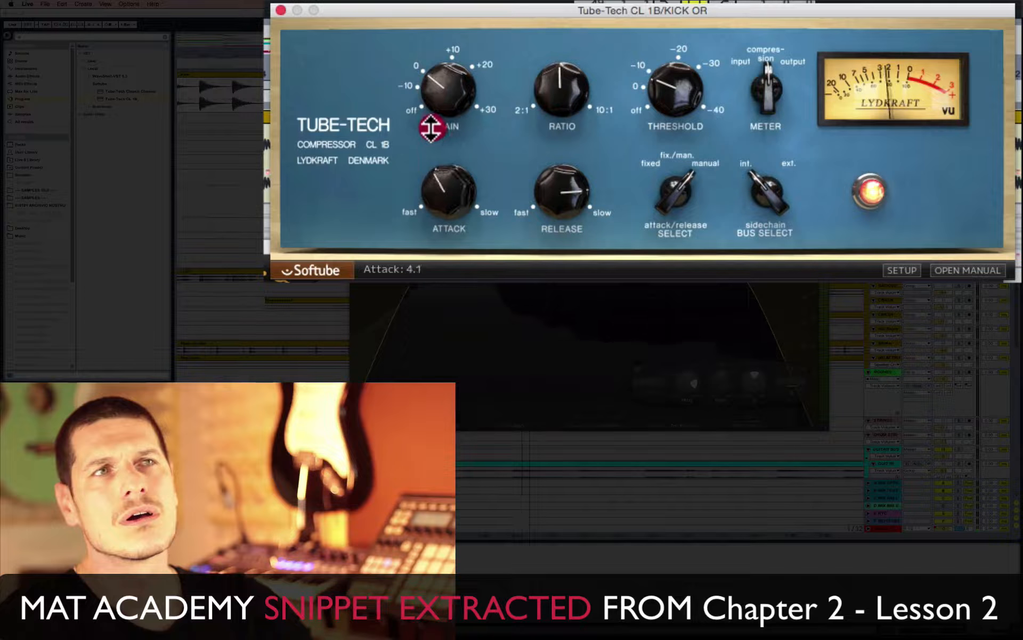
drag(430, 88, 407, 111)
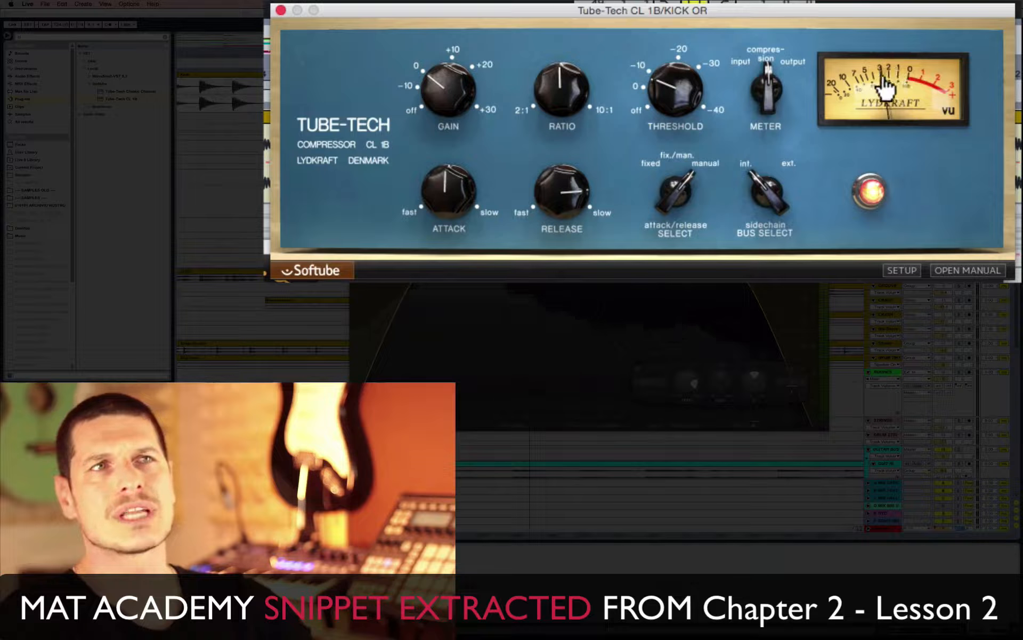
drag(457, 92, 443, 82)
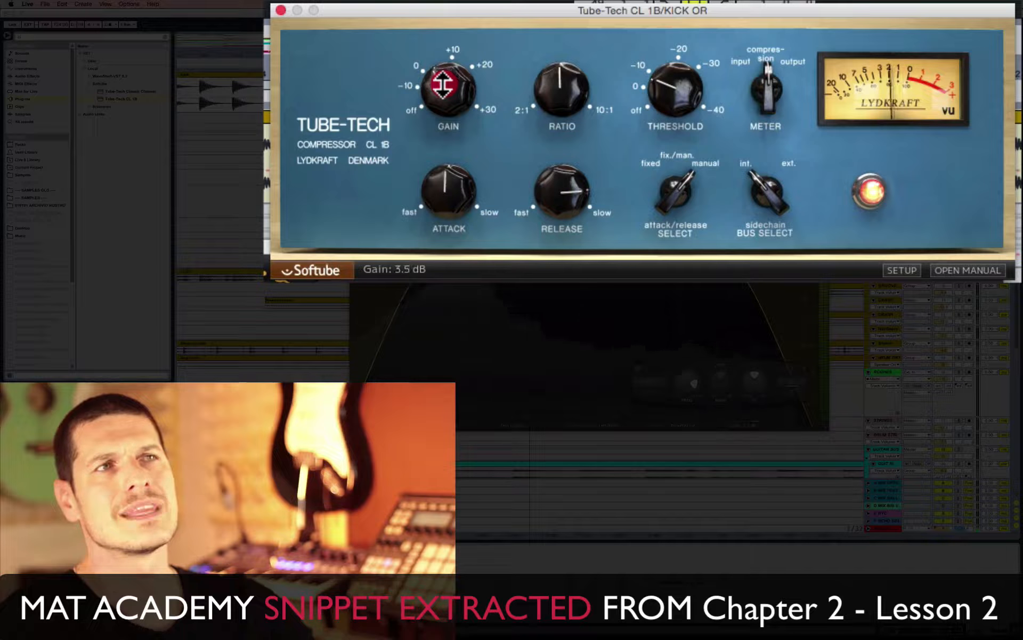
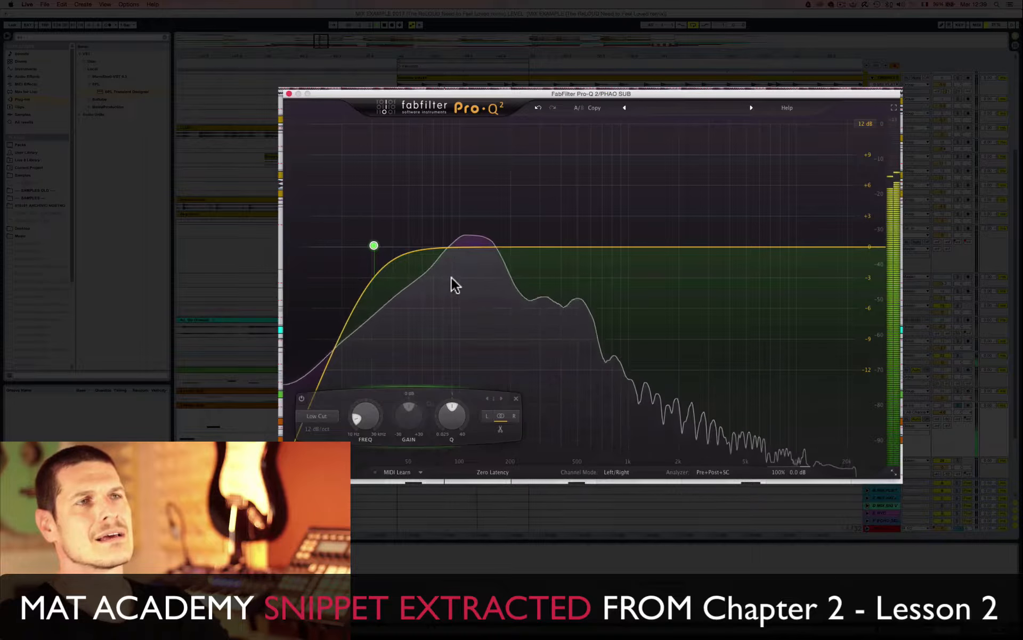
Add a flat bell band on the PHAO SUB spectrum's peak in Pro-Q 2, at about 106 Hz, and stop playback
mouse_move(453, 272)
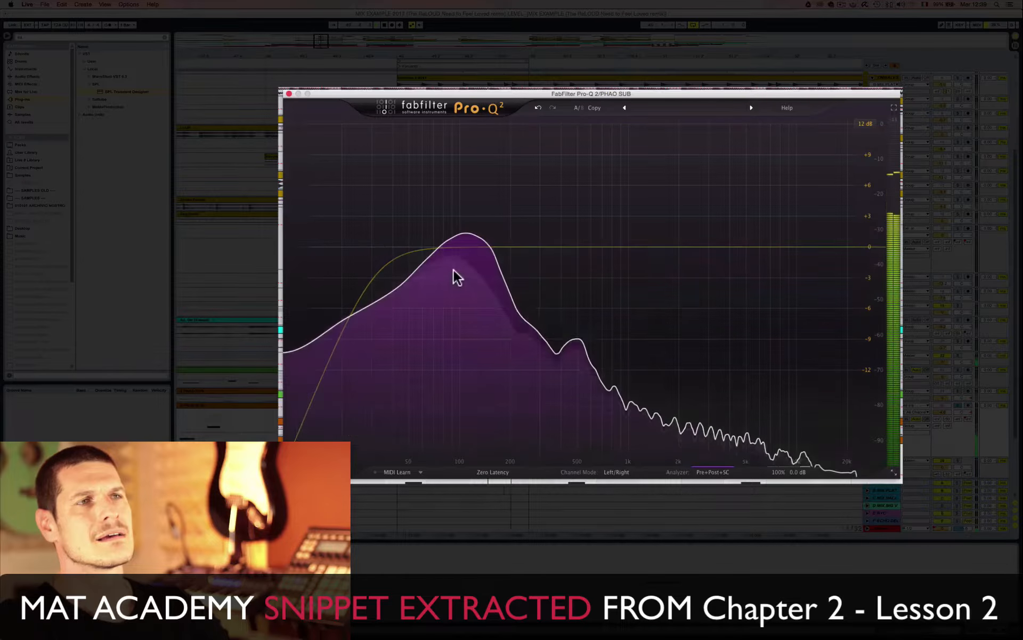
click(464, 235)
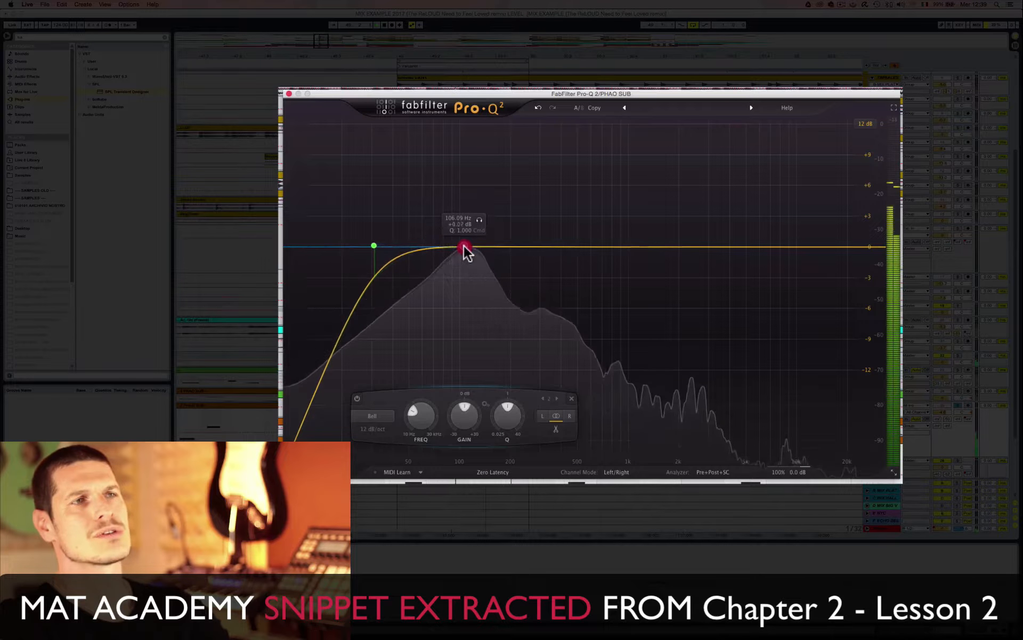
drag(464, 244, 464, 244)
key(space)
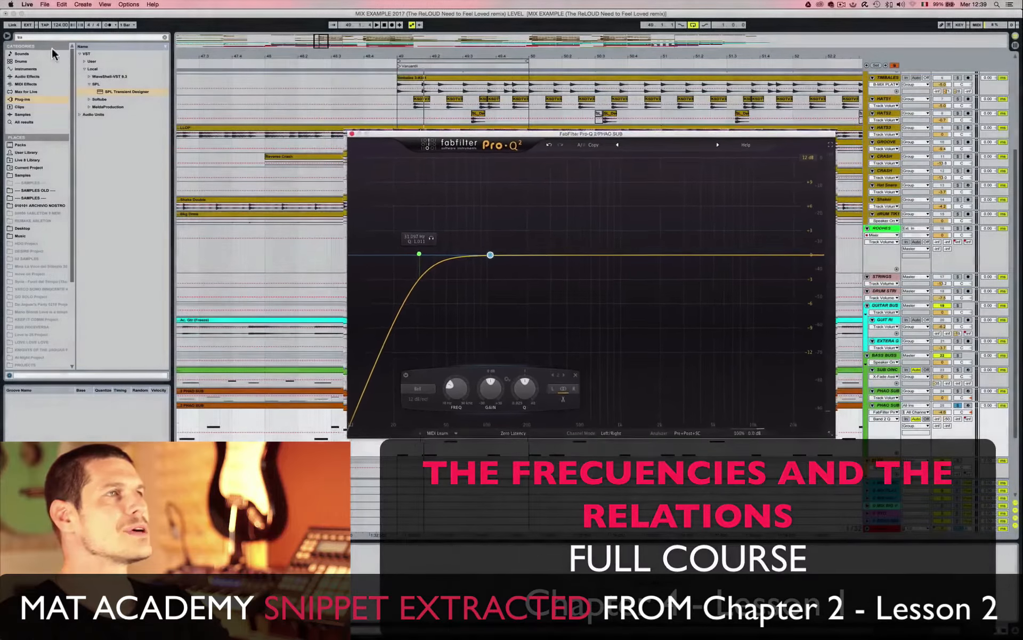
Search the plug-in browser for "ssl" and expand WaveShell-VST to reach SSLEQ Stereo
click(38, 37)
text(ssl)
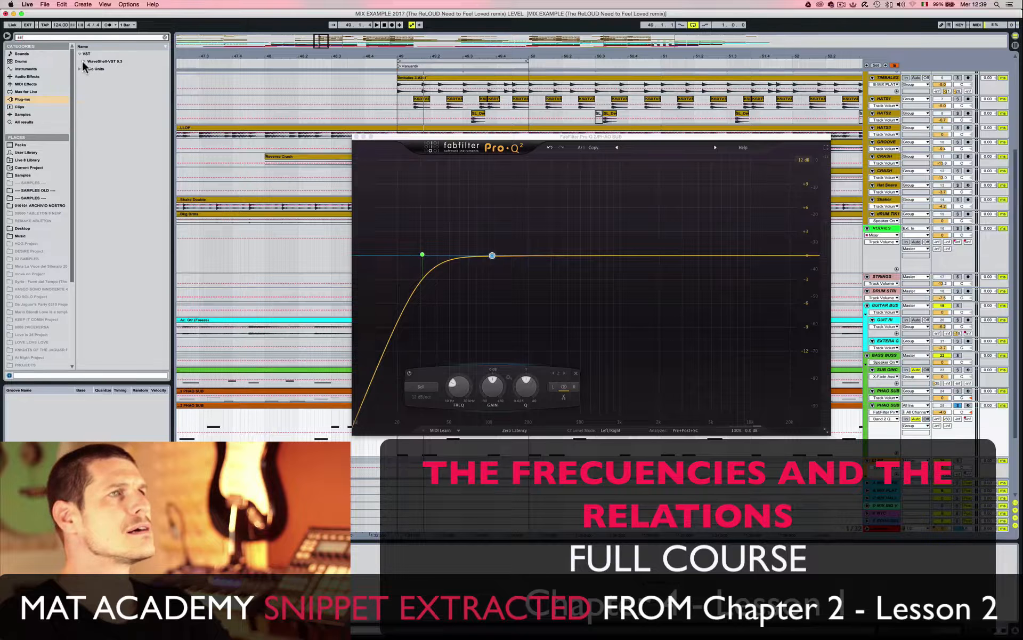
click(86, 62)
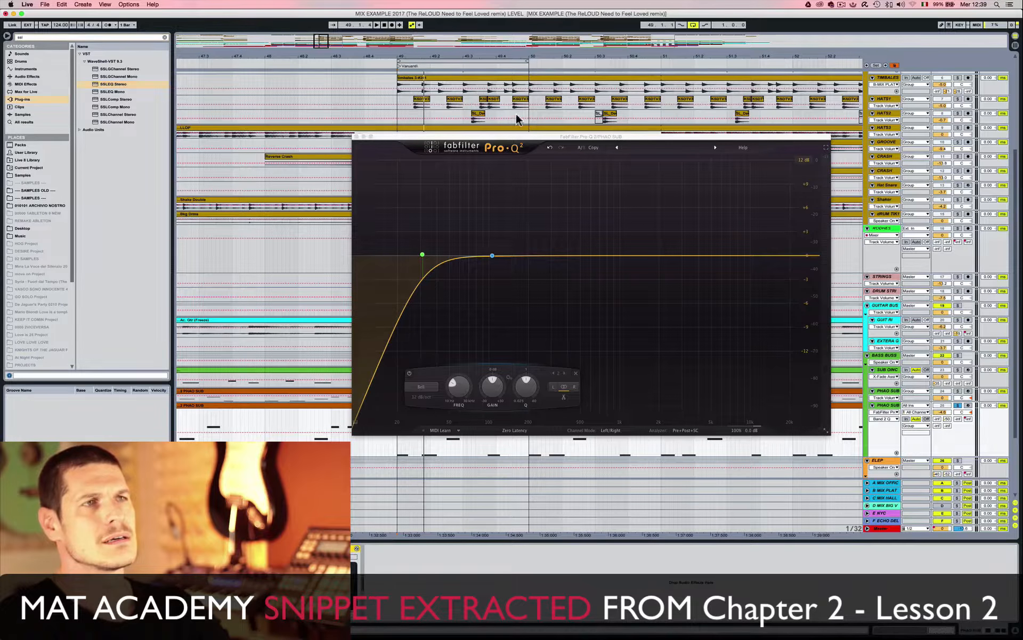
Add SSLEQ Stereo to PHAO SUB, boost its LF gain to 5.37 and start playback
click(435, 141)
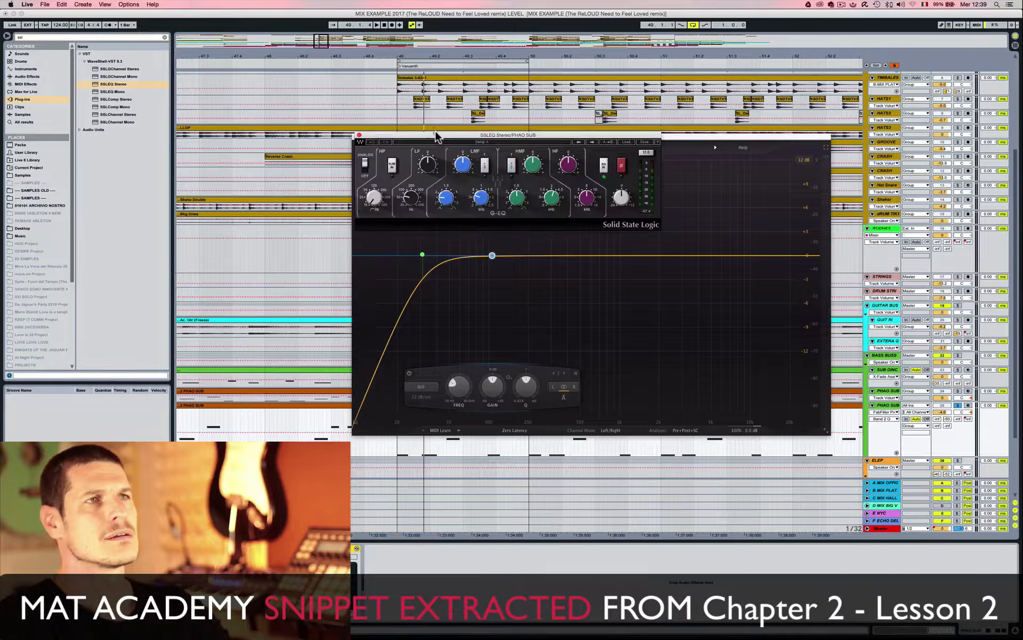
drag(462, 133, 605, 37)
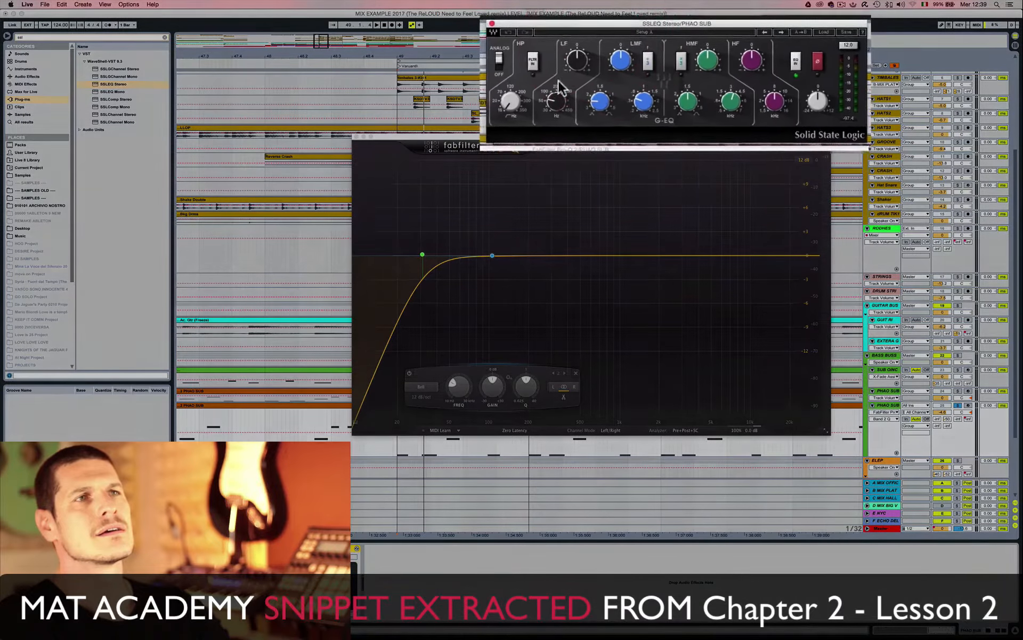
drag(580, 97, 579, 97)
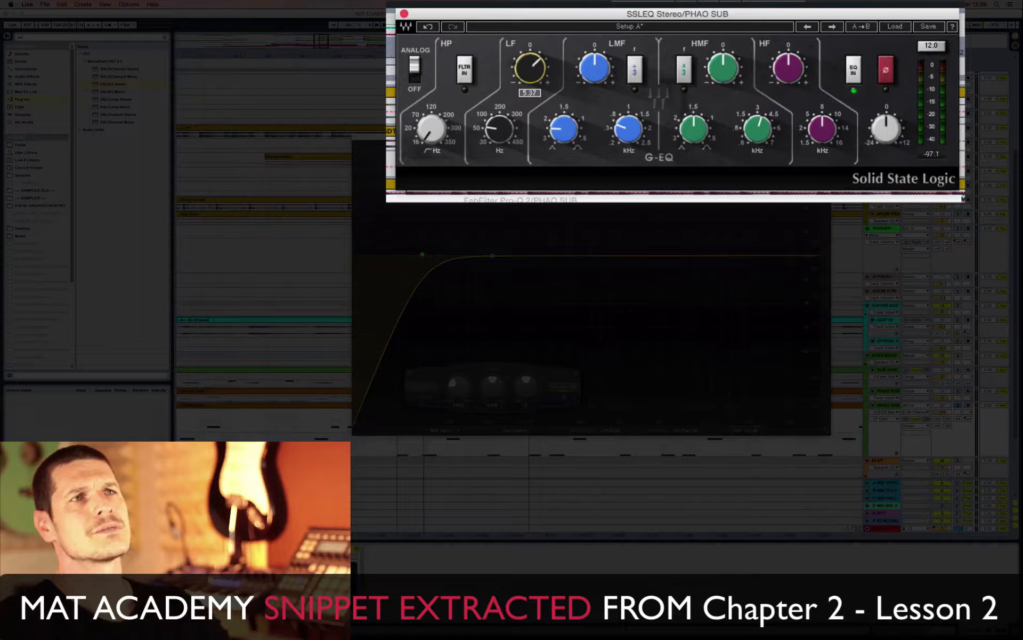
key(space)
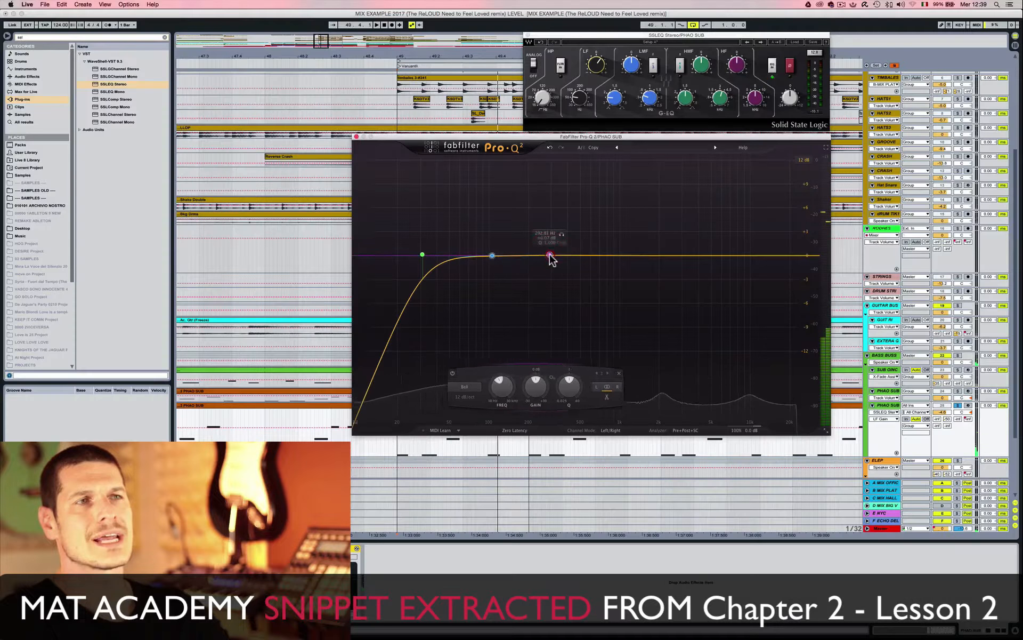
Add a narrow cut of about 3 dB near 293 Hz in PHAO SUB's Pro-Q 2, comparing it bypassed and enabled
drag(551, 257, 552, 272)
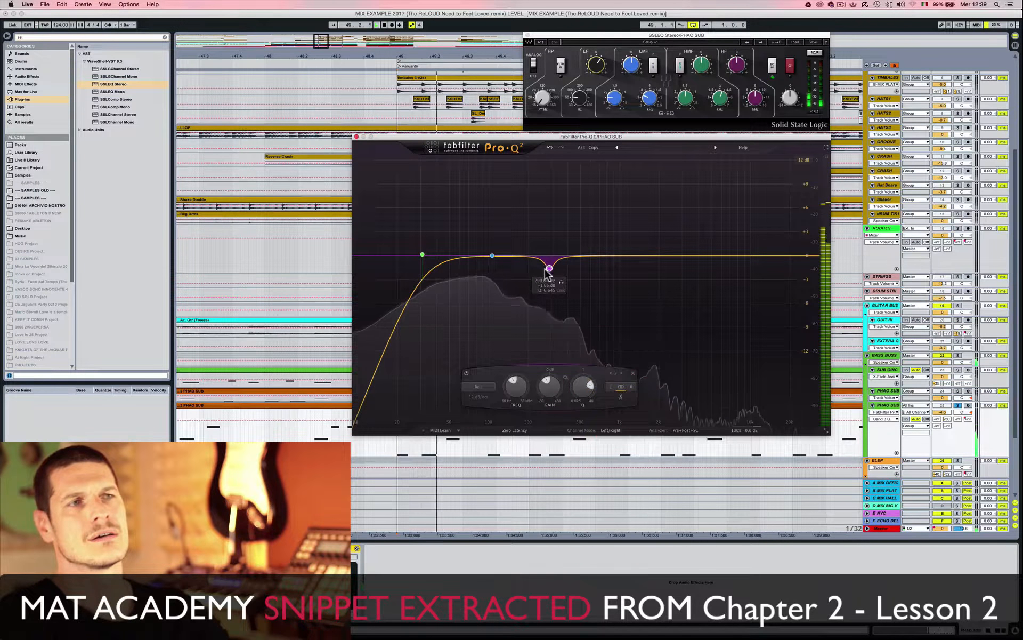
drag(548, 269, 550, 283)
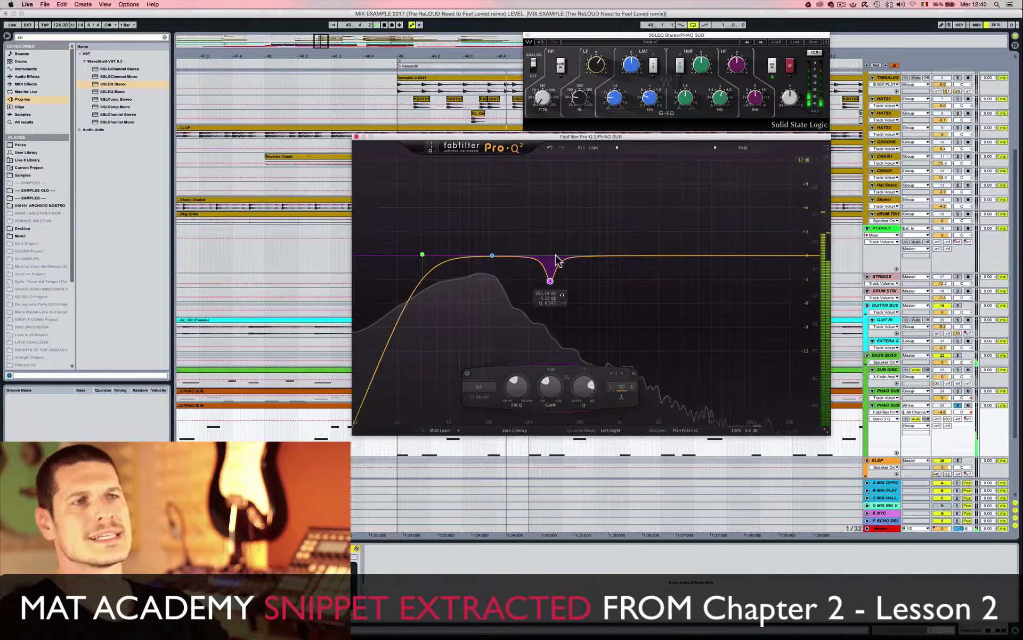
right_click(550, 280)
click(553, 284)
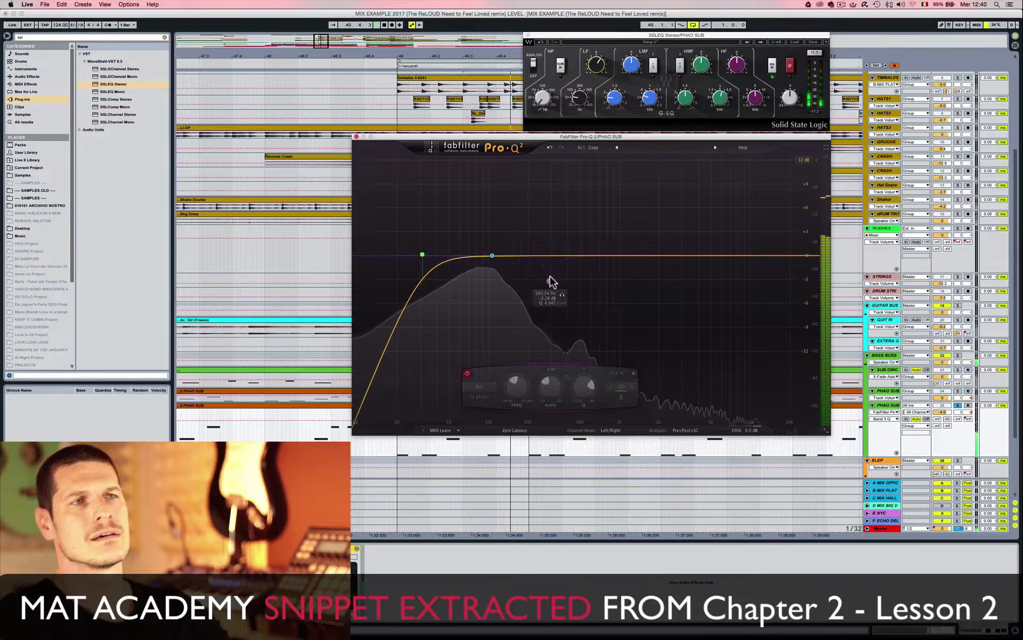
right_click(551, 281)
click(558, 287)
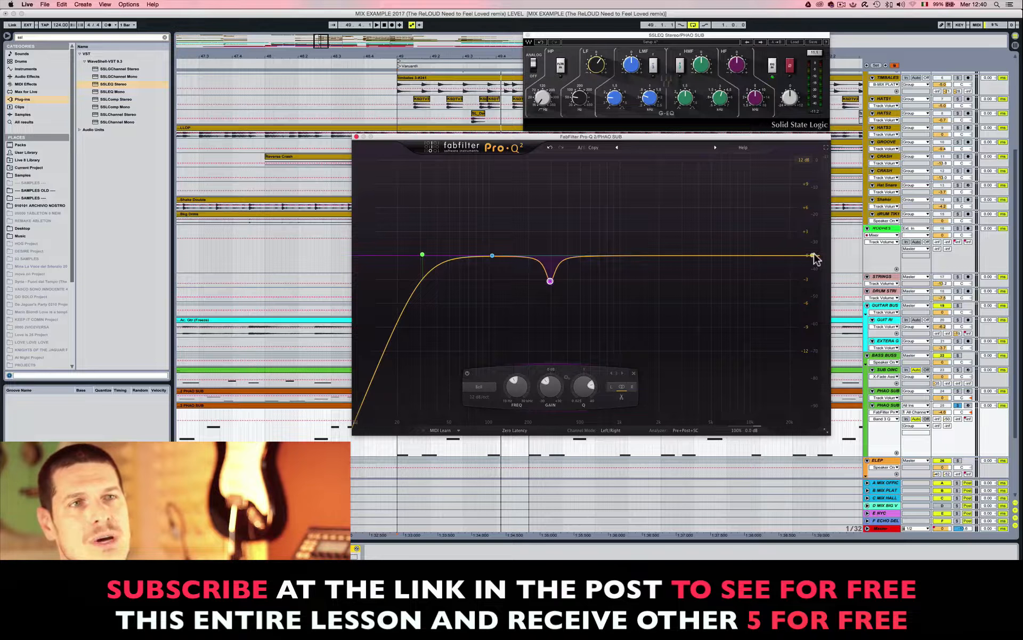
Add a high cut between 500 Hz and 1 kHz in PHAO SUB's Pro-Q 2
drag(814, 258, 597, 244)
click(890, 393)
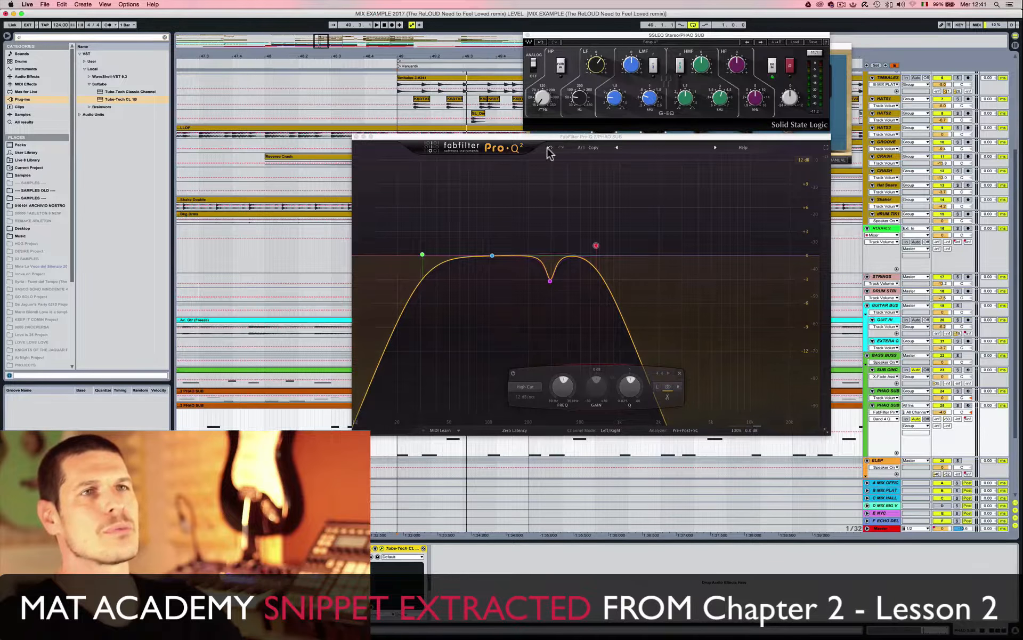
Set the attack of PHAO SUB's Tube-Tech CL 1B to 3.0 and release to 10.0, and solo the track
click(841, 74)
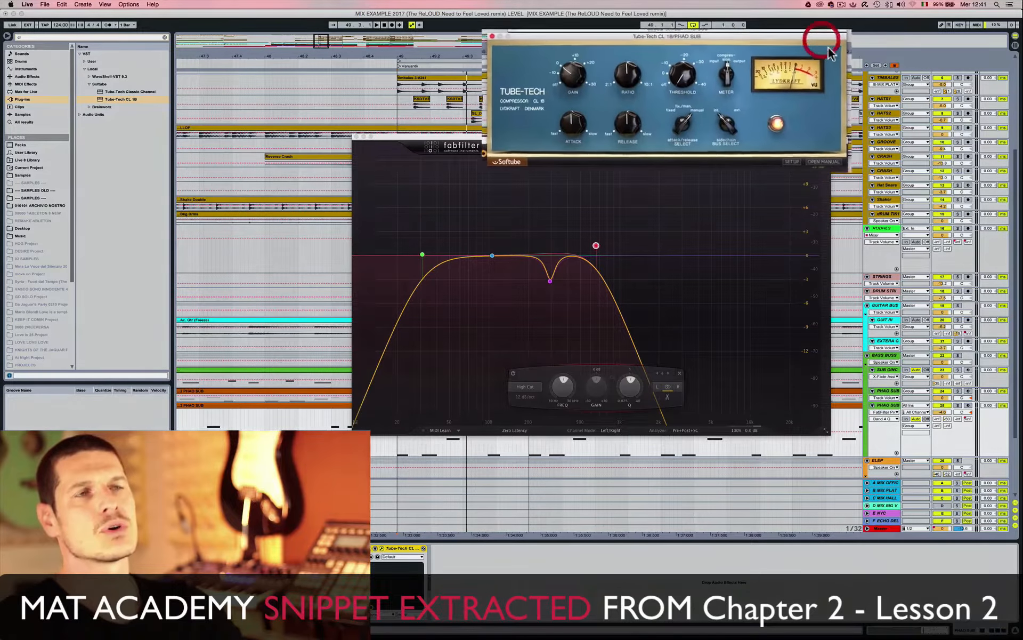
drag(571, 123, 567, 143)
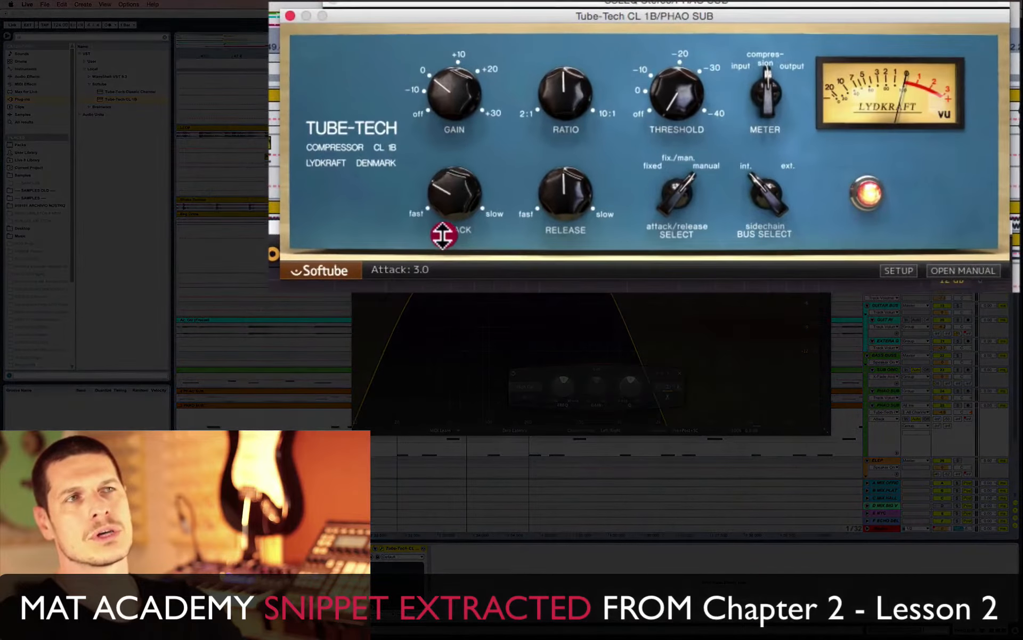
drag(566, 194, 560, 78)
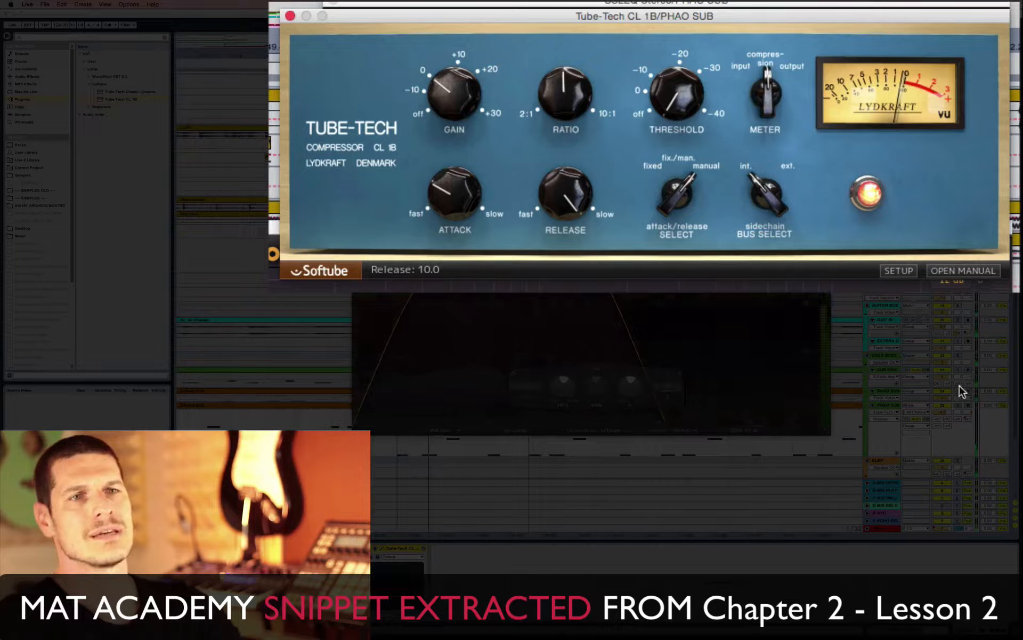
click(959, 405)
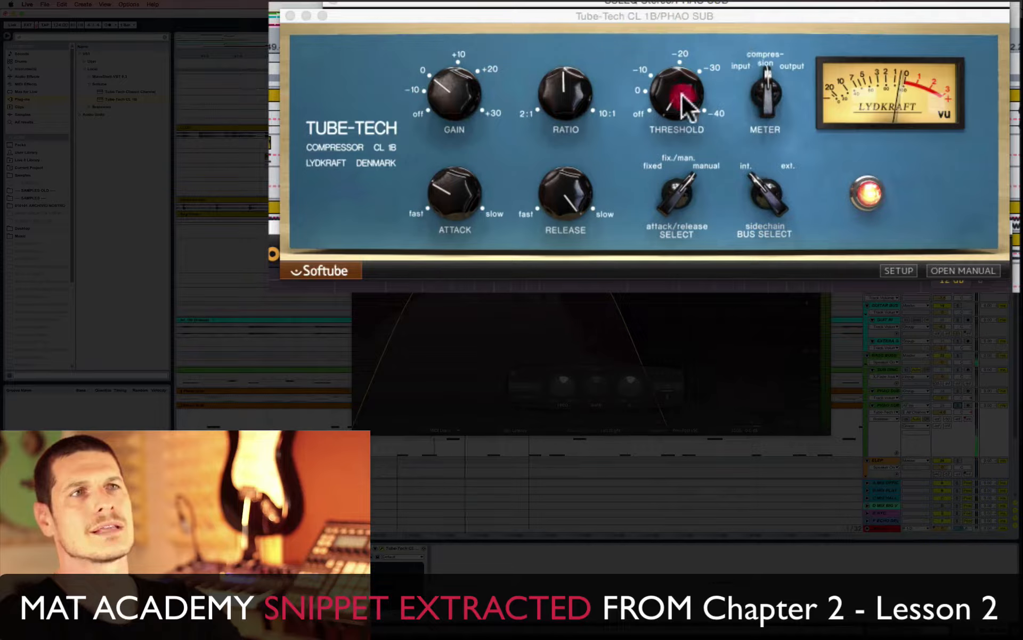
Set the Tube-Tech's ratio to 6.2 and threshold to -10.7 dB, and move the release toward fast
drag(684, 104, 662, 44)
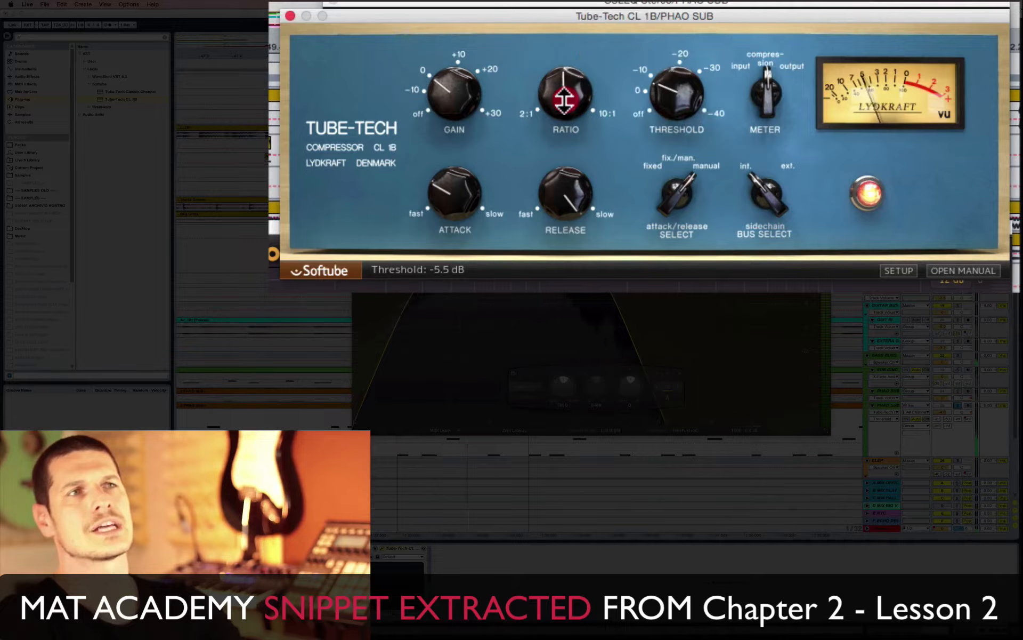
drag(565, 100, 564, 96)
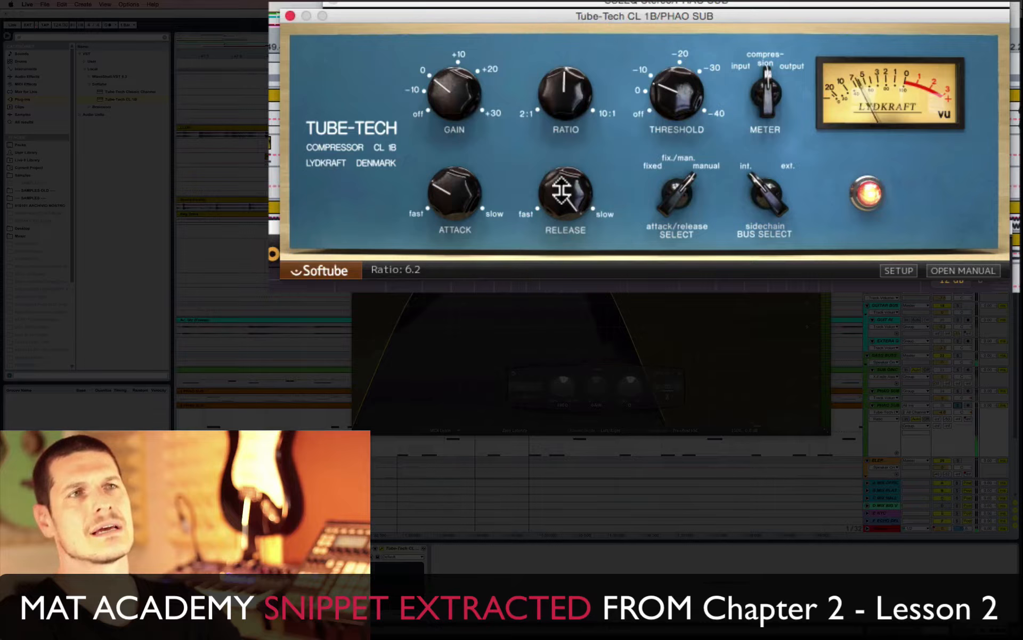
mouse_move(558, 194)
mouse_down()
mouse_move(552, 307)
mouse_move(553, 290)
mouse_up()
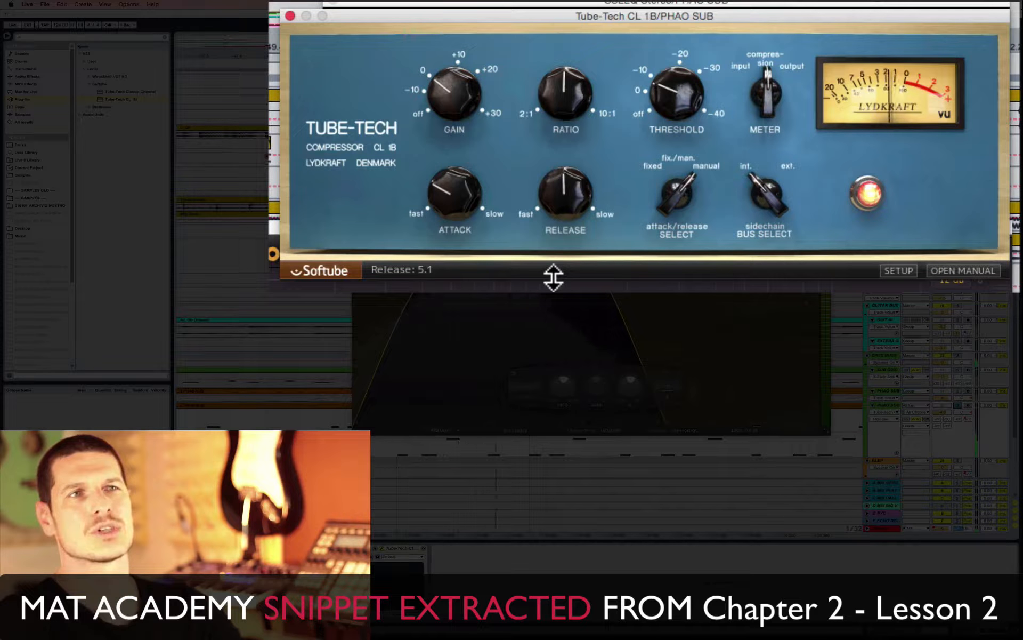
drag(557, 187, 559, 214)
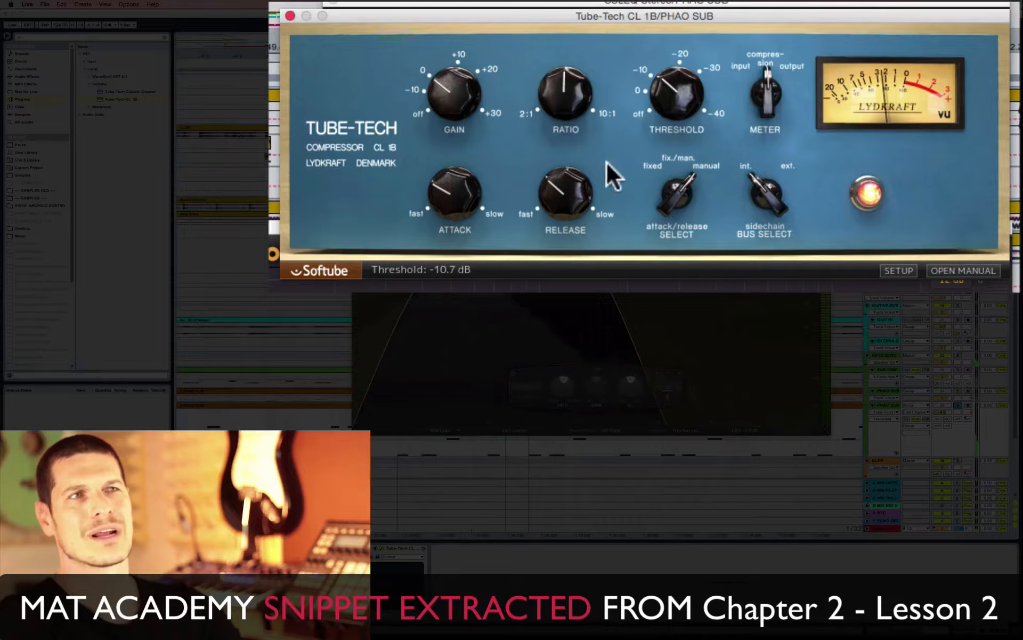
Refine the Tube-Tech with attack 3.7, threshold about -13.7 dB and slightly more gain, and close the Pro-Q 2 and compressor windows
mouse_move(451, 198)
mouse_down()
mouse_move(451, 235)
mouse_move(442, 189)
mouse_up()
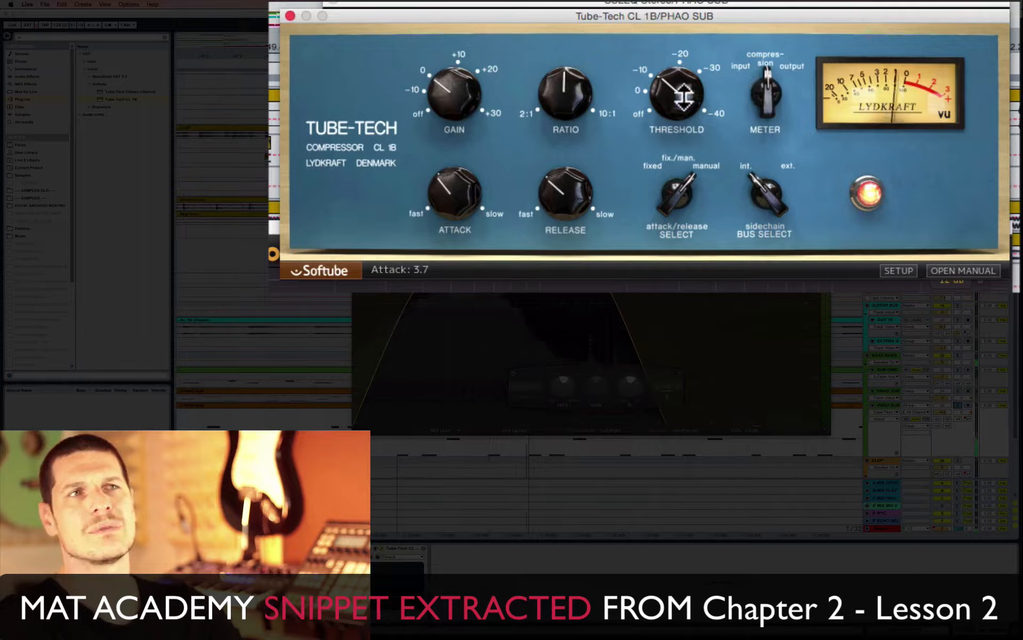
drag(684, 96, 685, 91)
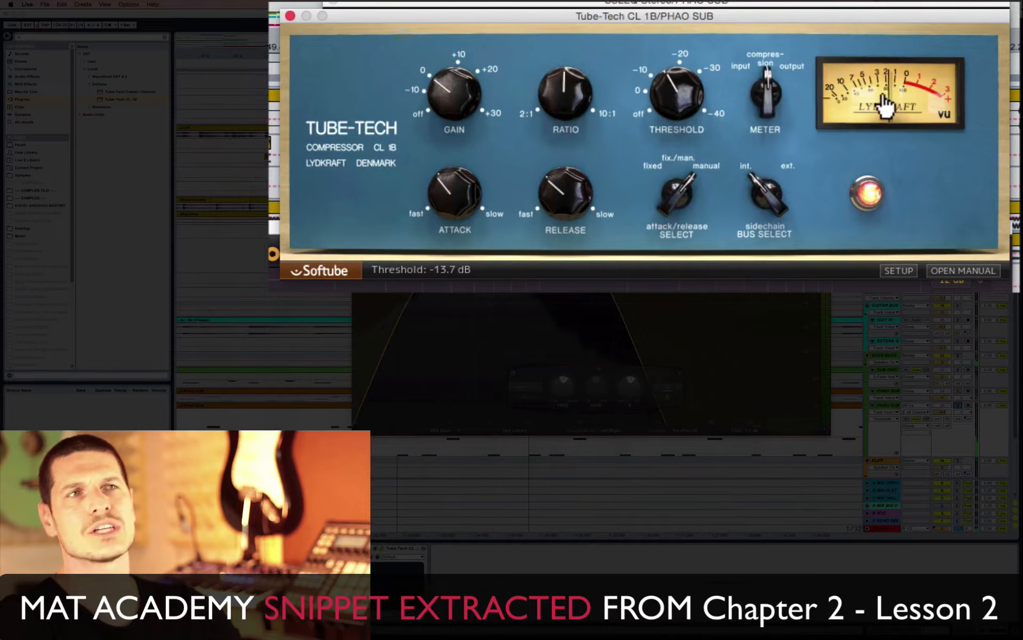
drag(688, 94, 687, 97)
drag(446, 98, 447, 85)
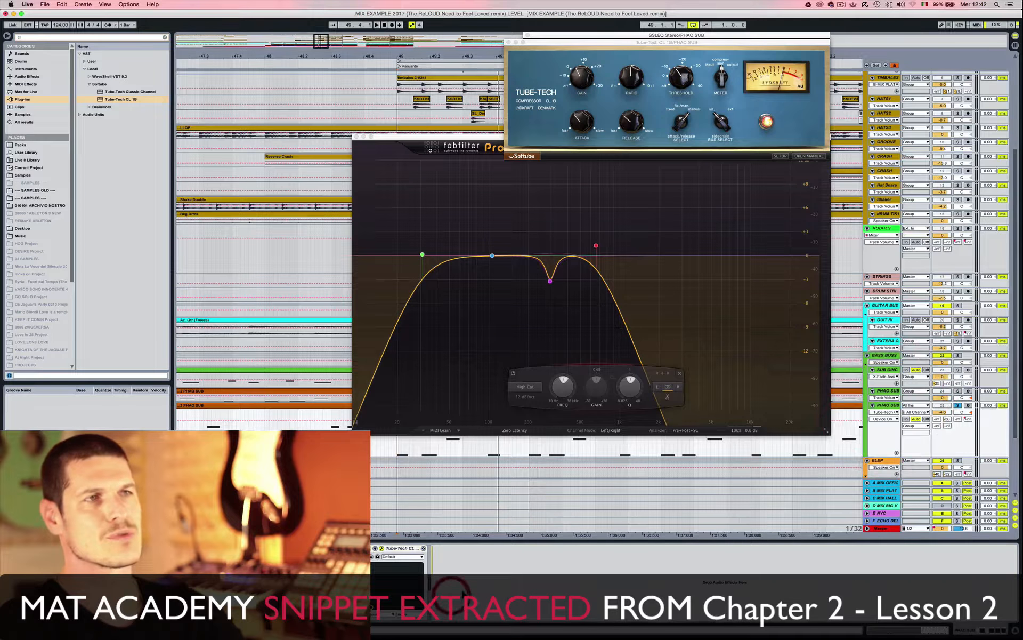
click(356, 136)
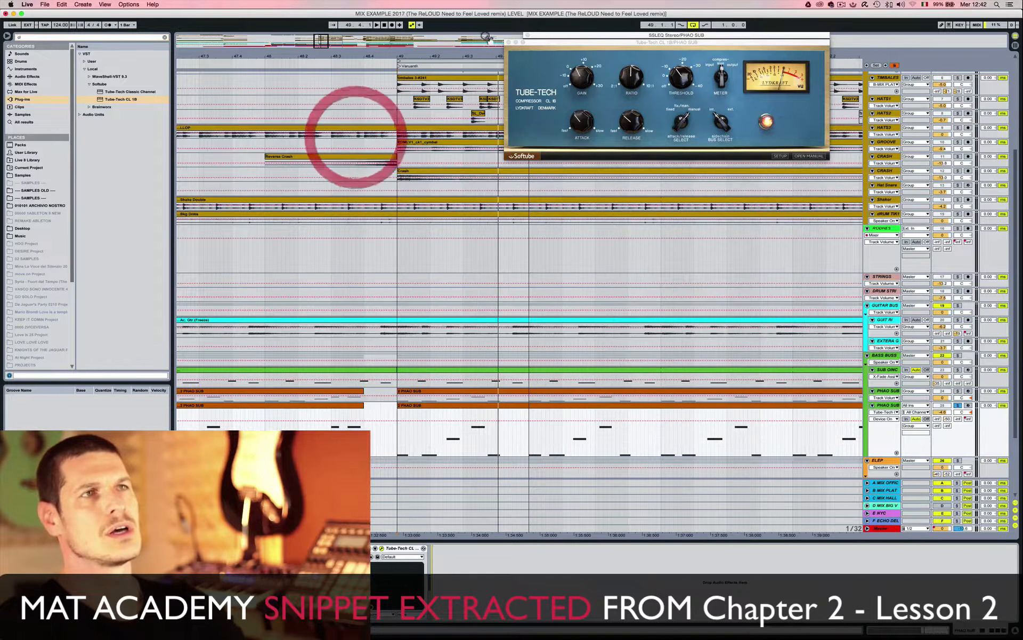
click(509, 42)
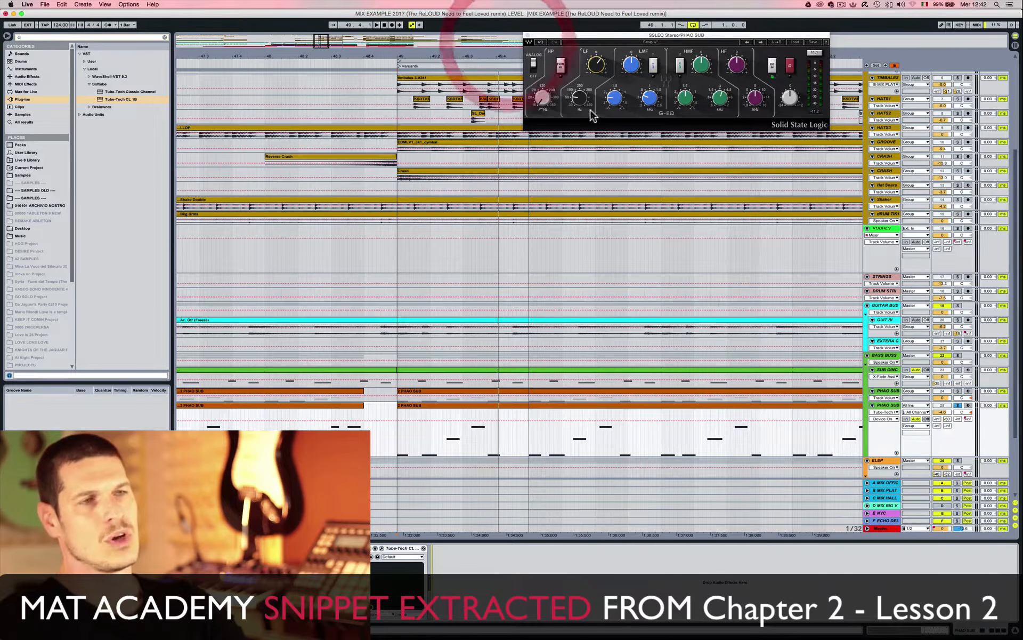
Search the plug-in browser for "sat" and add FabFilter Saturn after the Tube-Tech on PHAO SUB
click(30, 36)
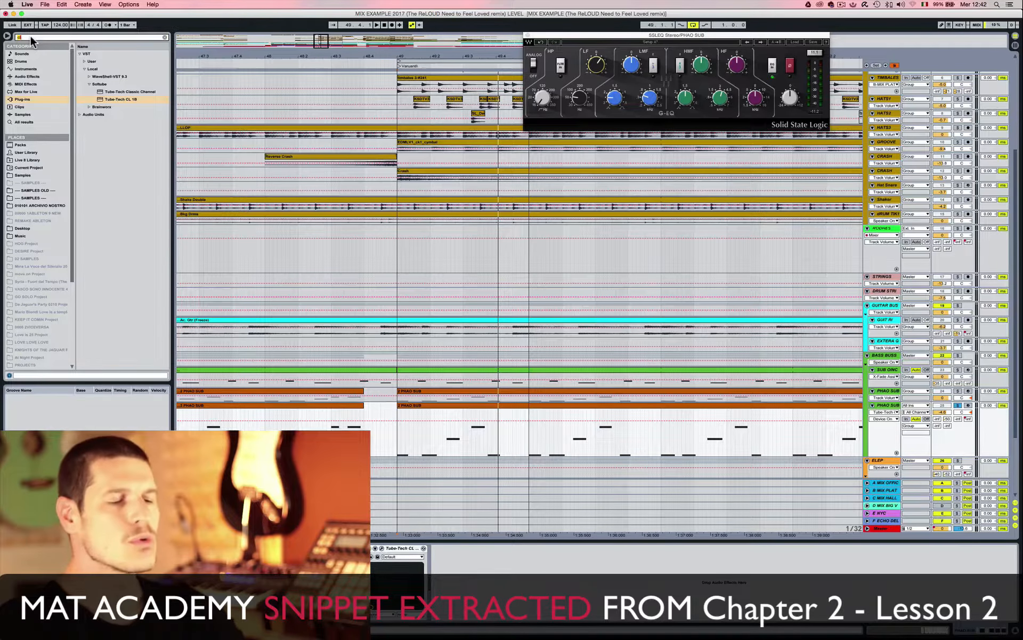
text(sat)
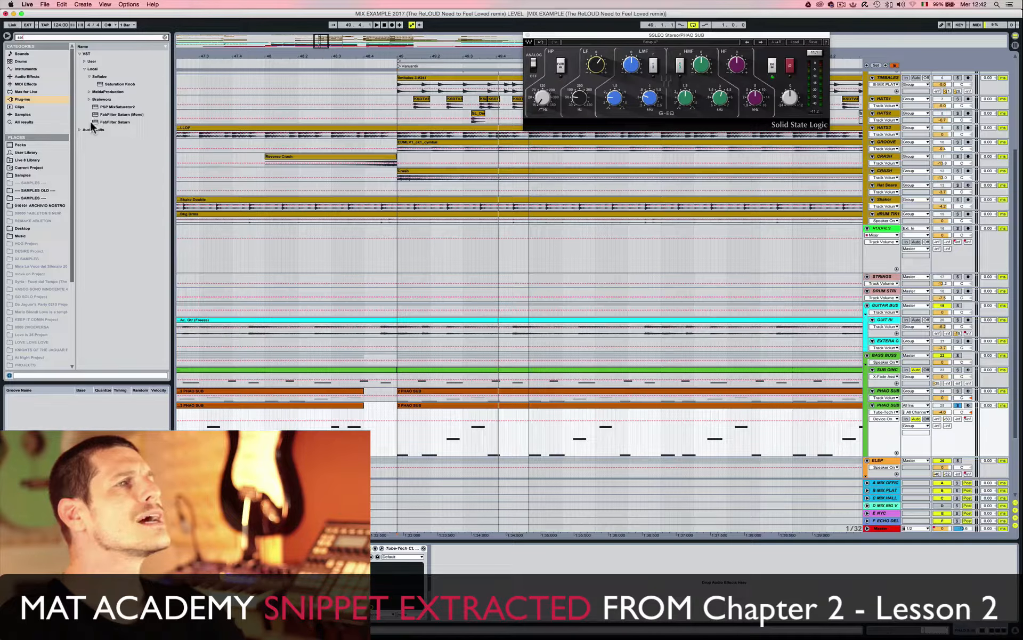
drag(108, 121, 495, 496)
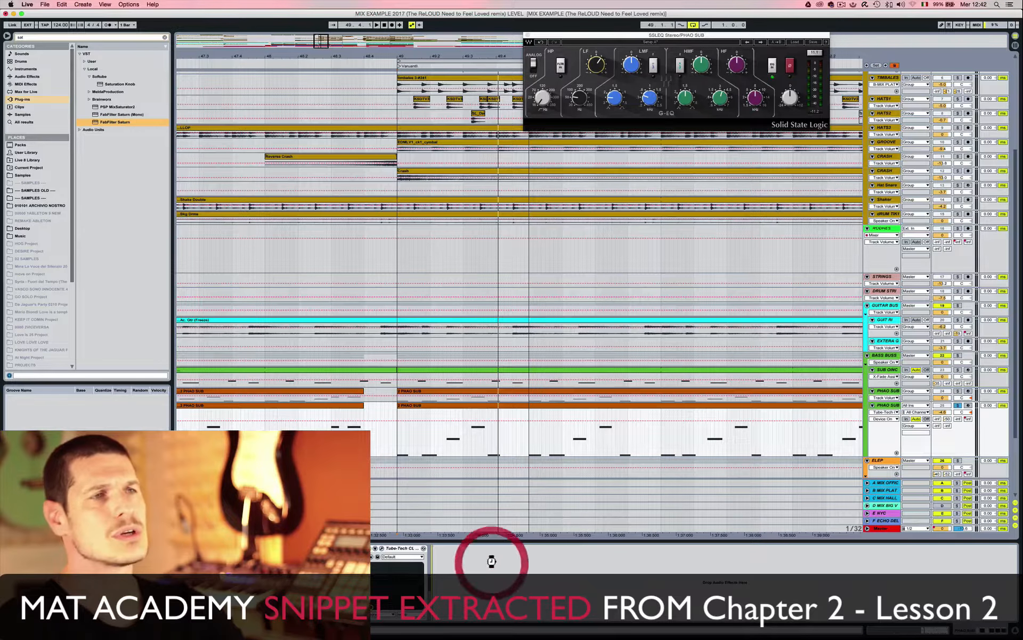
drag(491, 561, 491, 561)
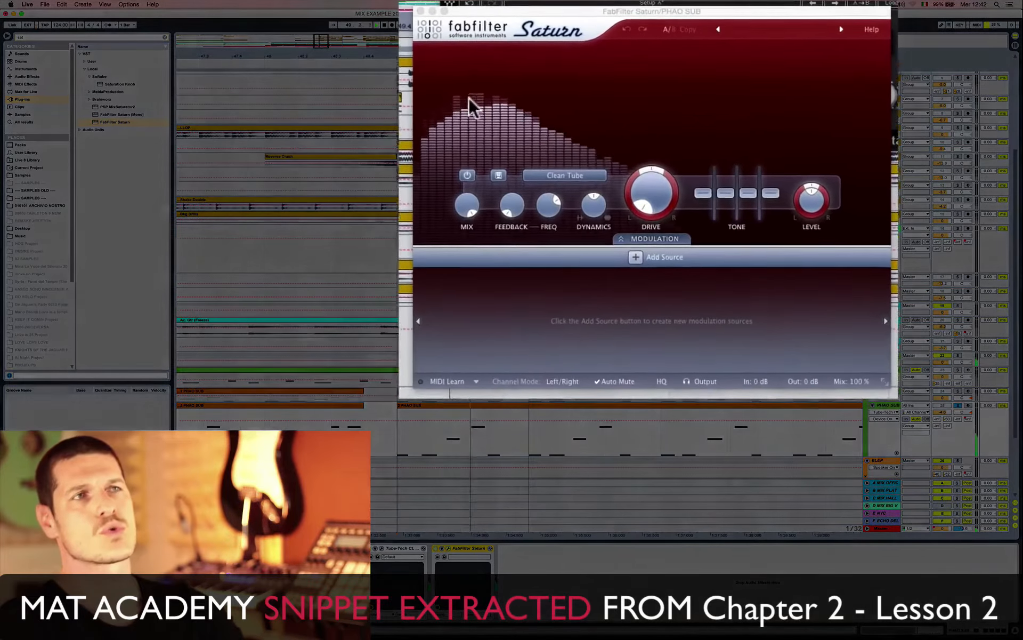
Split Saturn into two bands at a low crossover, slightly raise band 2's level and drive, and close its window
click(446, 62)
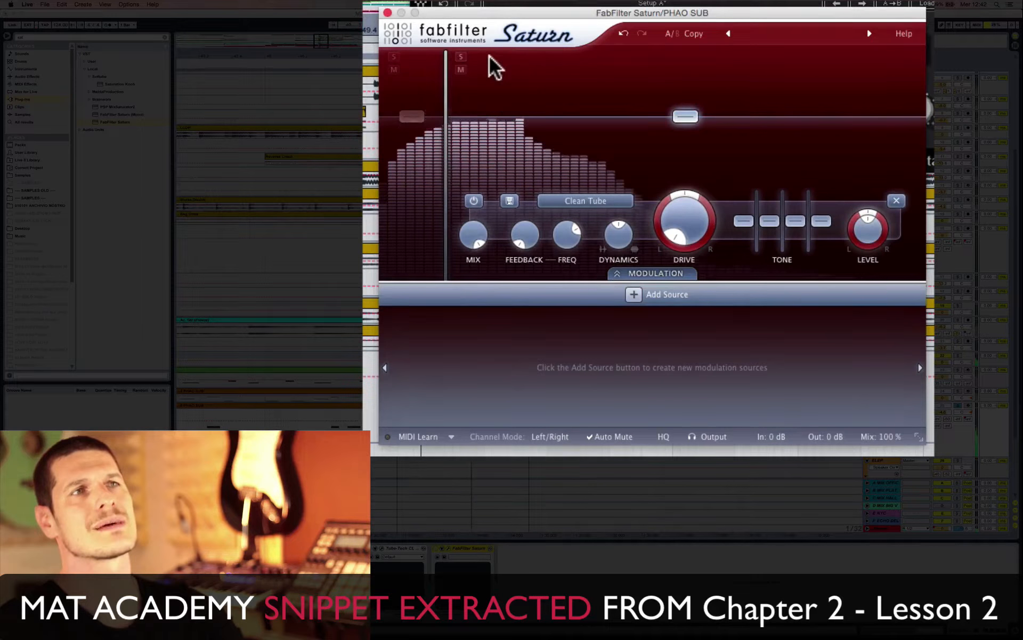
click(682, 113)
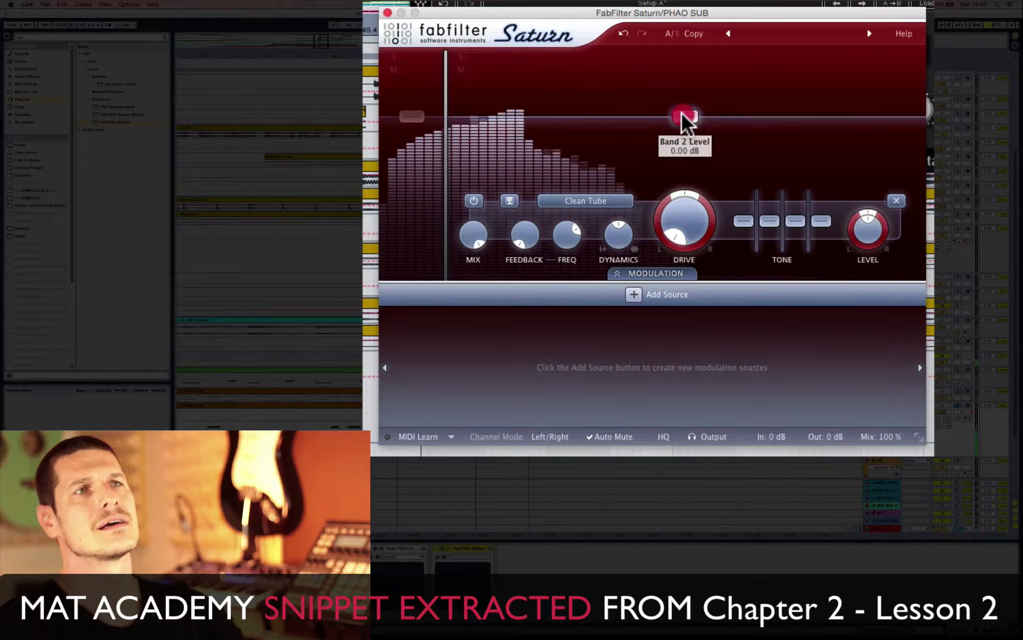
drag(683, 114, 682, 106)
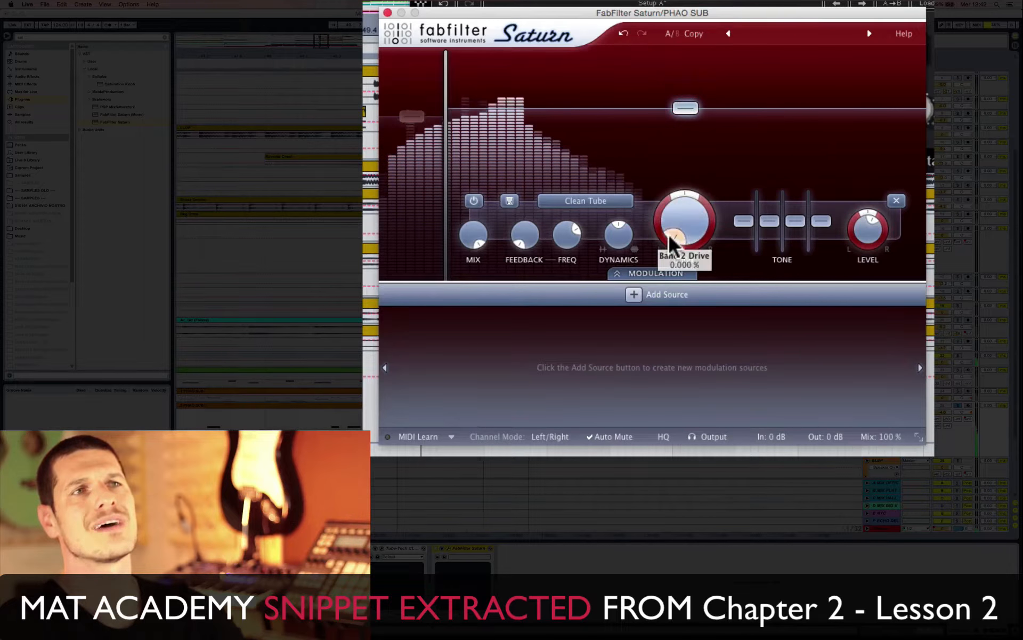
drag(670, 245, 657, 203)
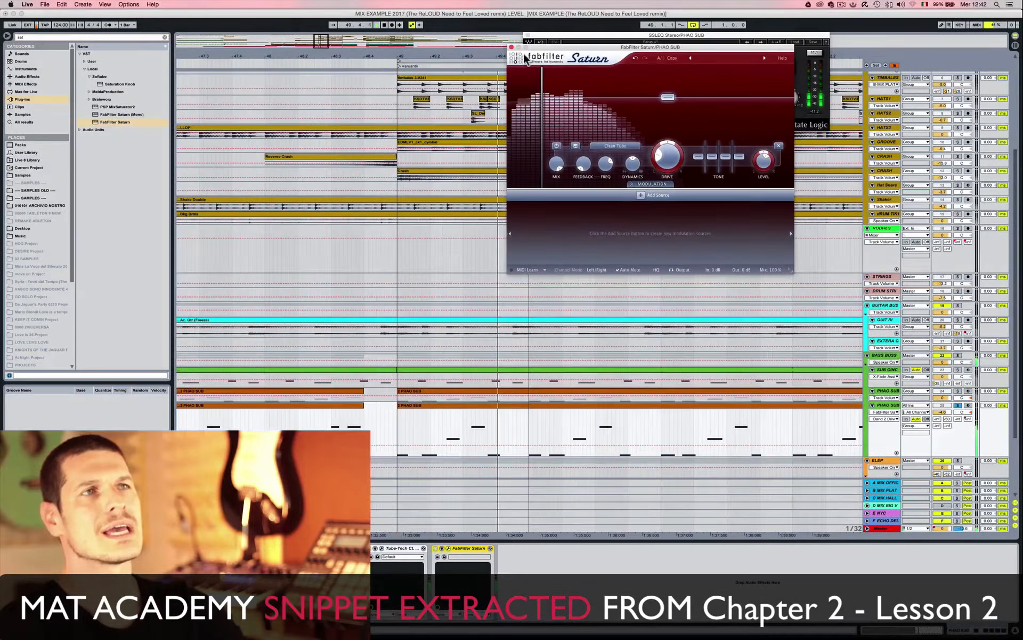
click(511, 47)
Raise PHAO SUB's send level to the B MIX PLAT return
scroll(950, 407, down, 2)
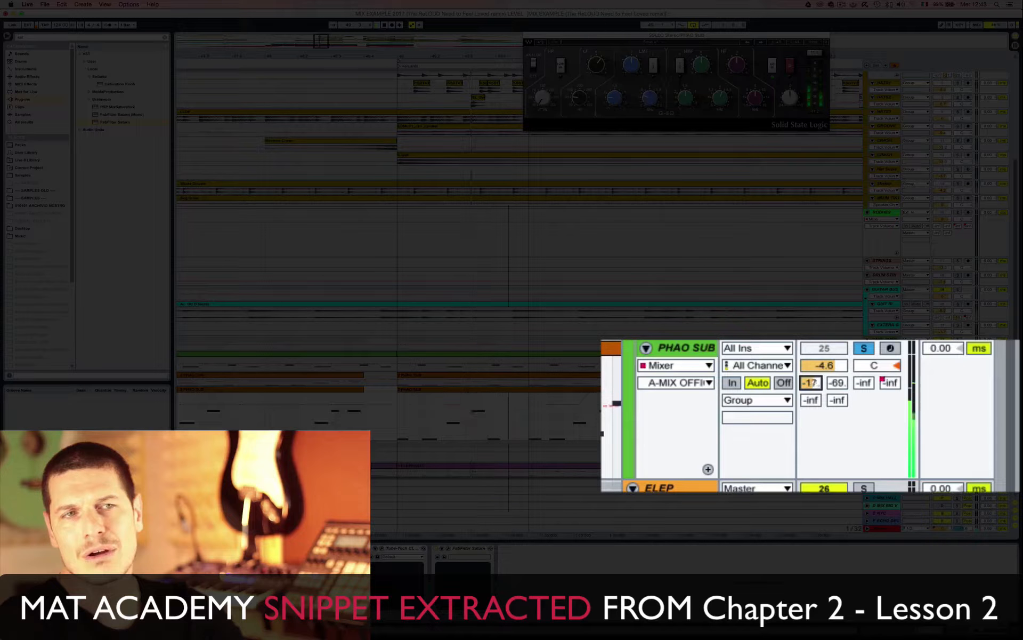
click(837, 383)
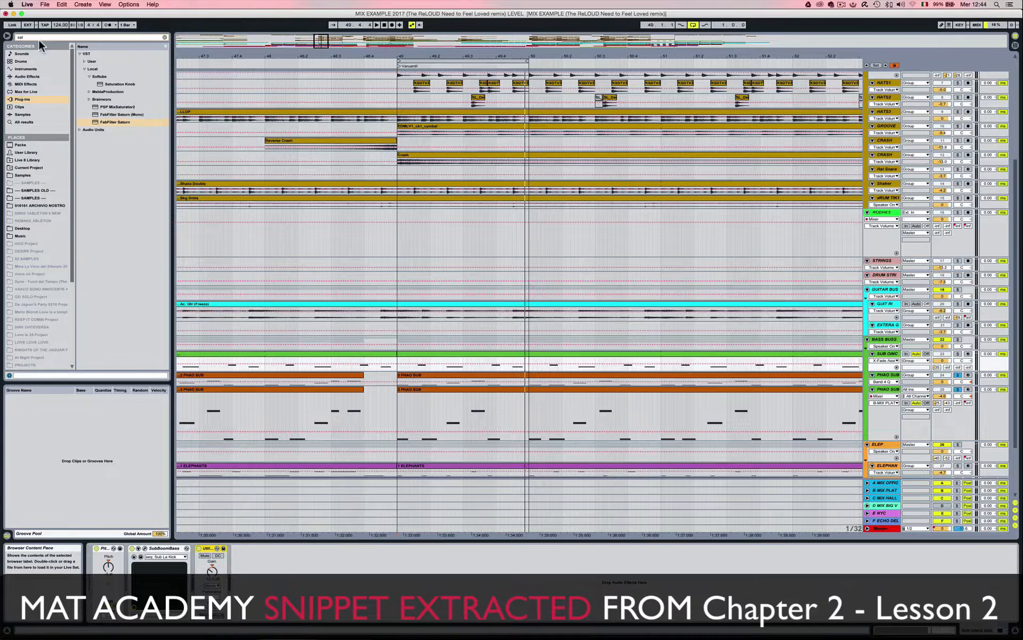
Search the plug-in browser for "fab" and add FabFilter Pro-Q 2 after the Utility on the SUB ONCE AGA track
click(29, 38)
text(fab)
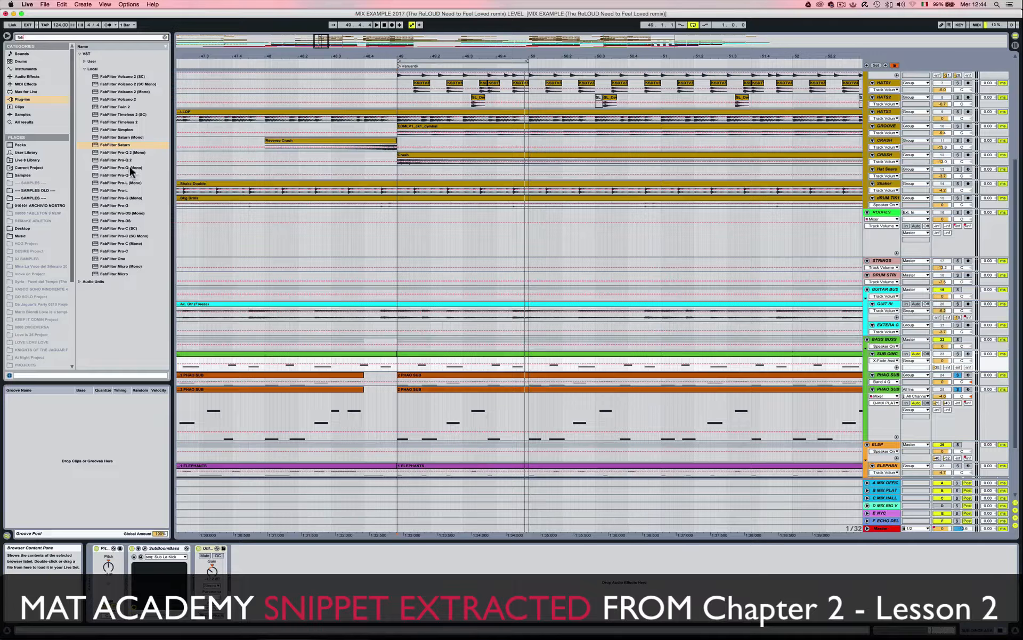
drag(125, 160, 277, 531)
drag(287, 594, 276, 582)
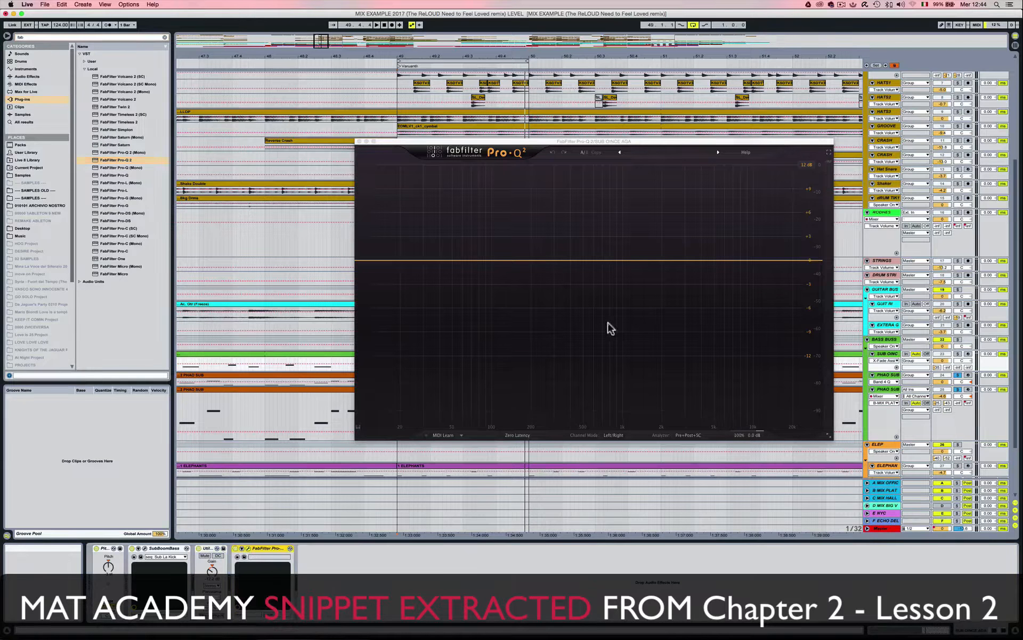
Add a low cut between 20 and 50 Hz in the new Pro-Q 2 and solo the SUB ONCE AGA track
drag(372, 261, 425, 257)
click(958, 354)
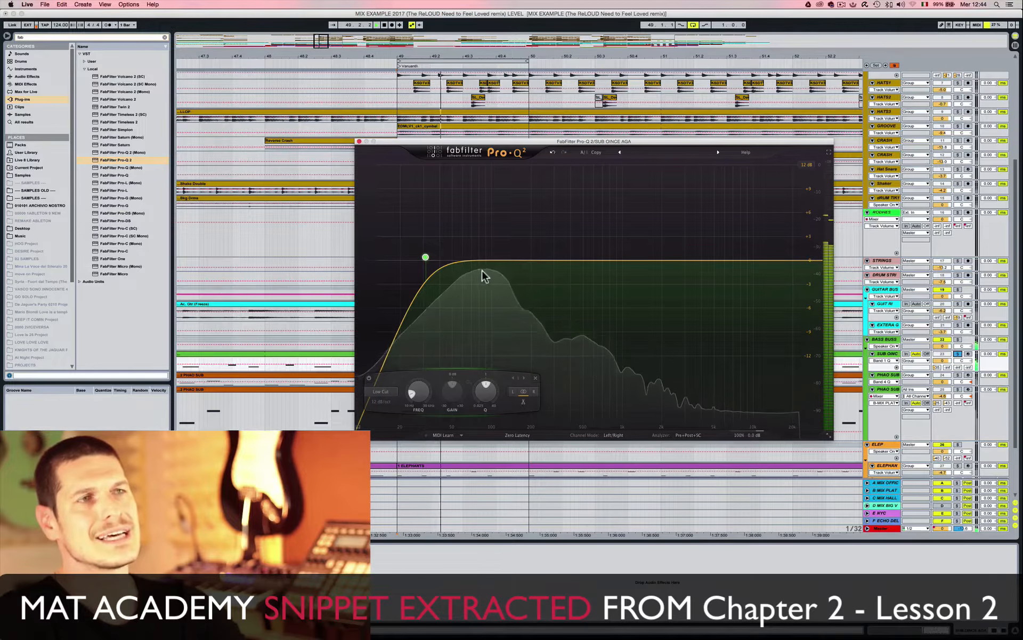
Add a bell band with a Q of 1 at about 92.5 Hz in Pro-Q 2, near 0 dB gain, and stop playback
click(484, 286)
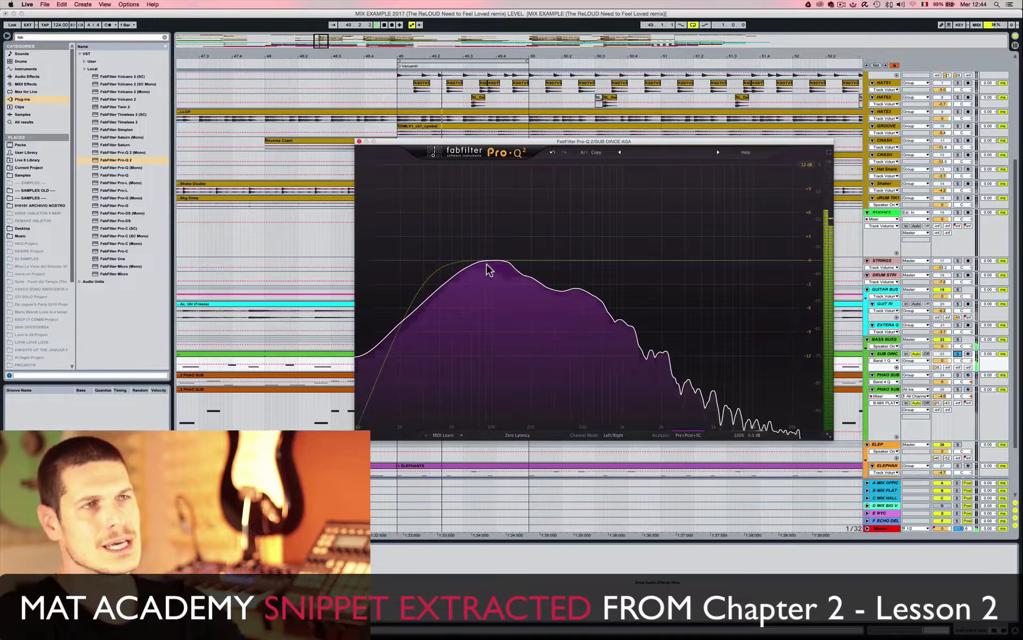
click(487, 260)
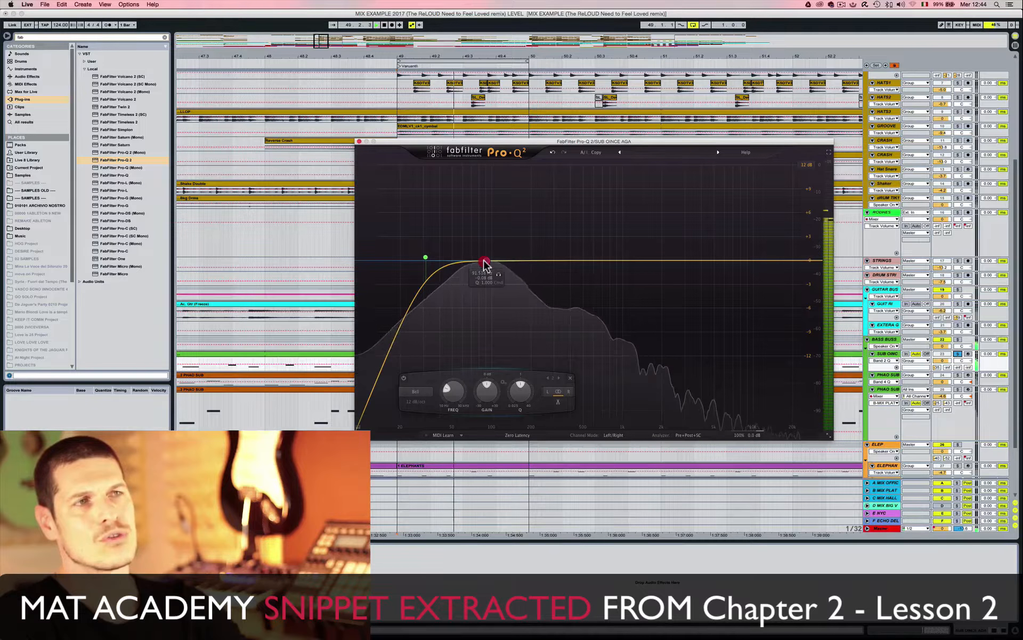
key(space)
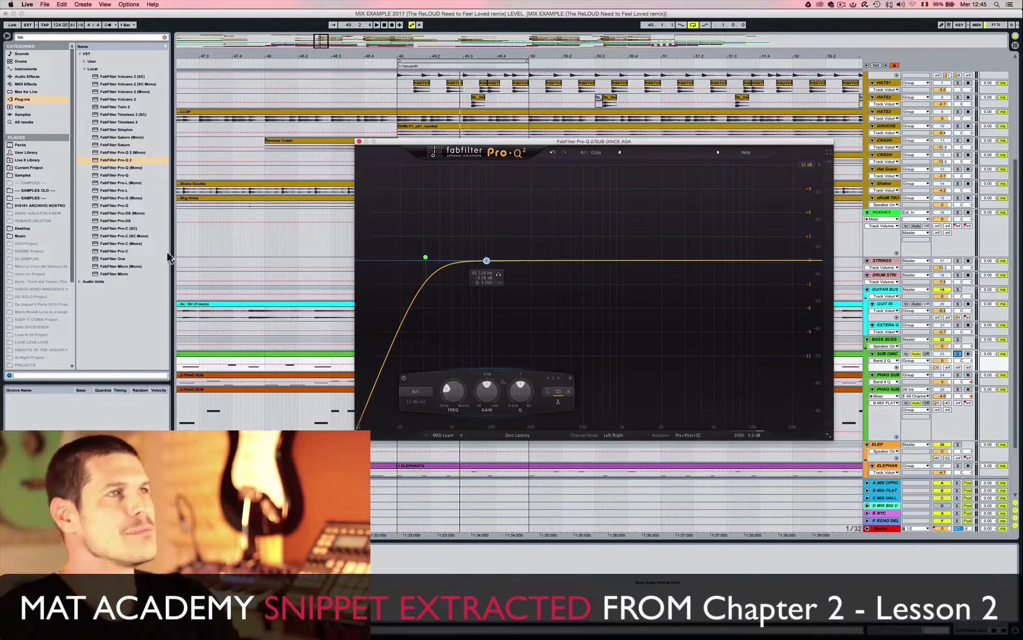
Search the plug-in browser for "ssl", add SSLEQ Stereo to the SUB OINCE AGA track and adjust its LF band
click(31, 37)
text(ssl)
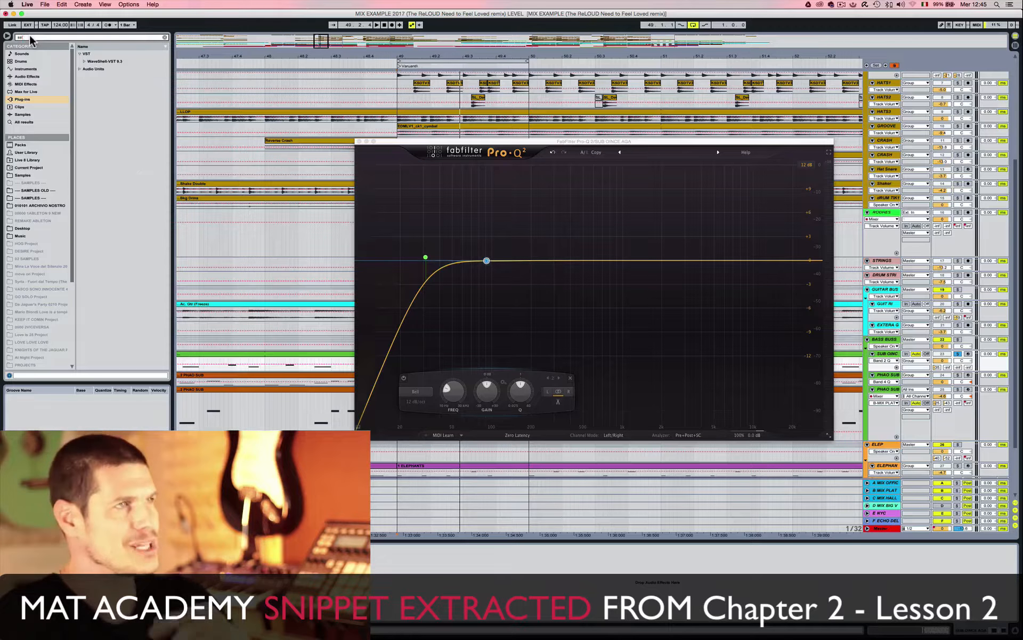
click(84, 62)
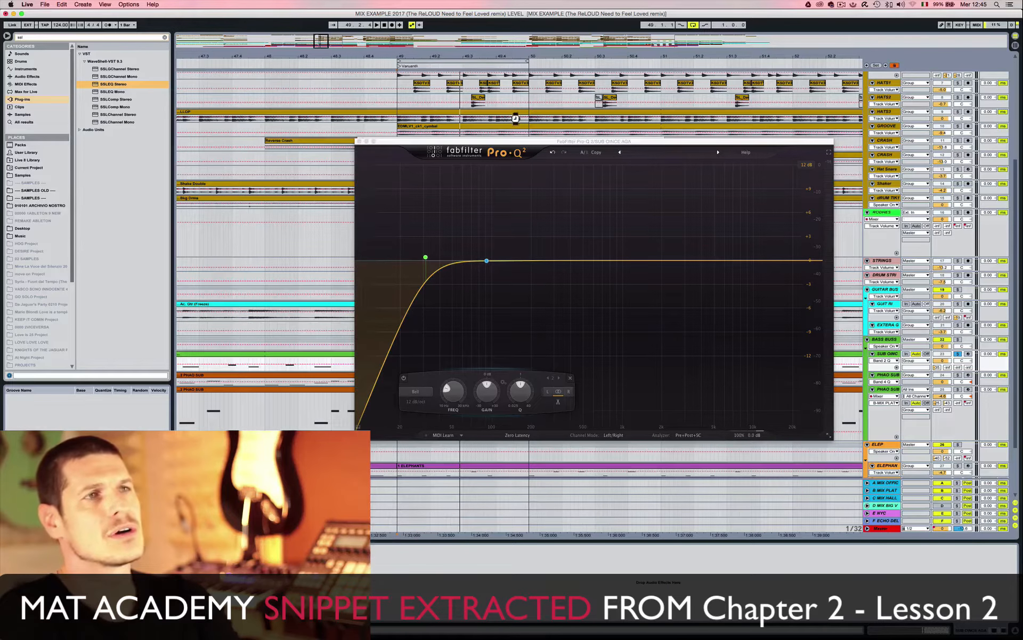
drag(486, 142, 651, 26)
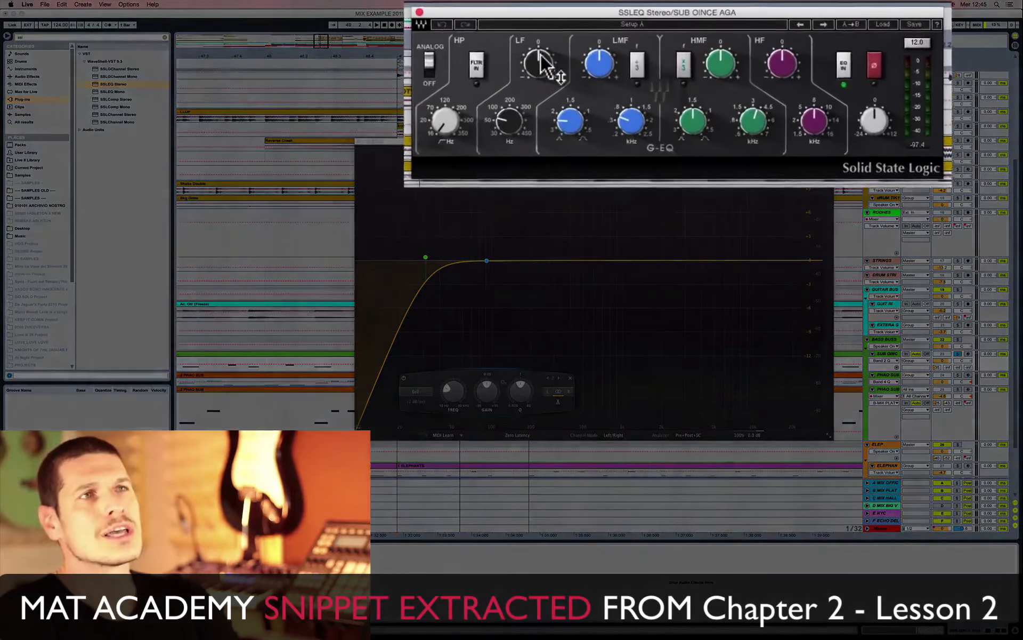
drag(569, 59, 569, 38)
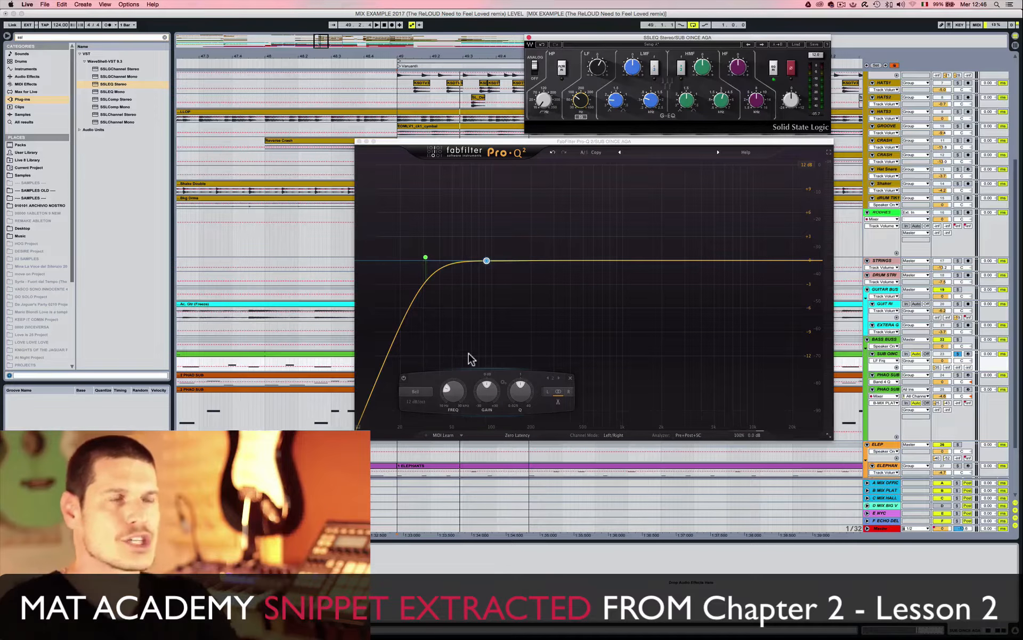
During playback, add a slight narrow bell cut in Pro-Q 2's low mids and a high-end band pulled down to about 1 kHz
key(space)
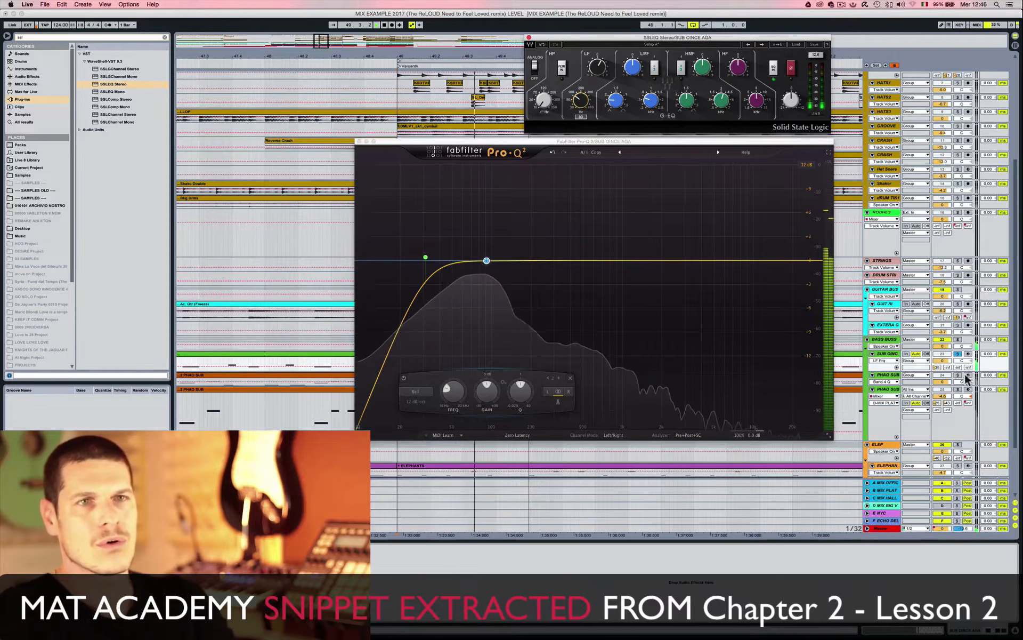
click(566, 263)
drag(566, 263, 555, 274)
drag(590, 391, 590, 381)
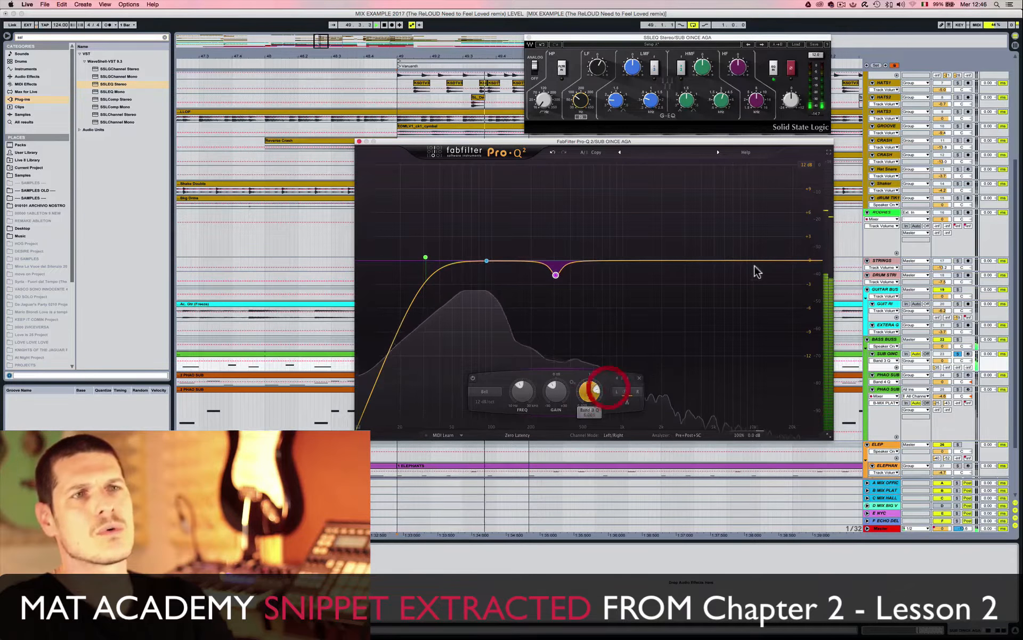
click(815, 260)
drag(816, 261, 620, 256)
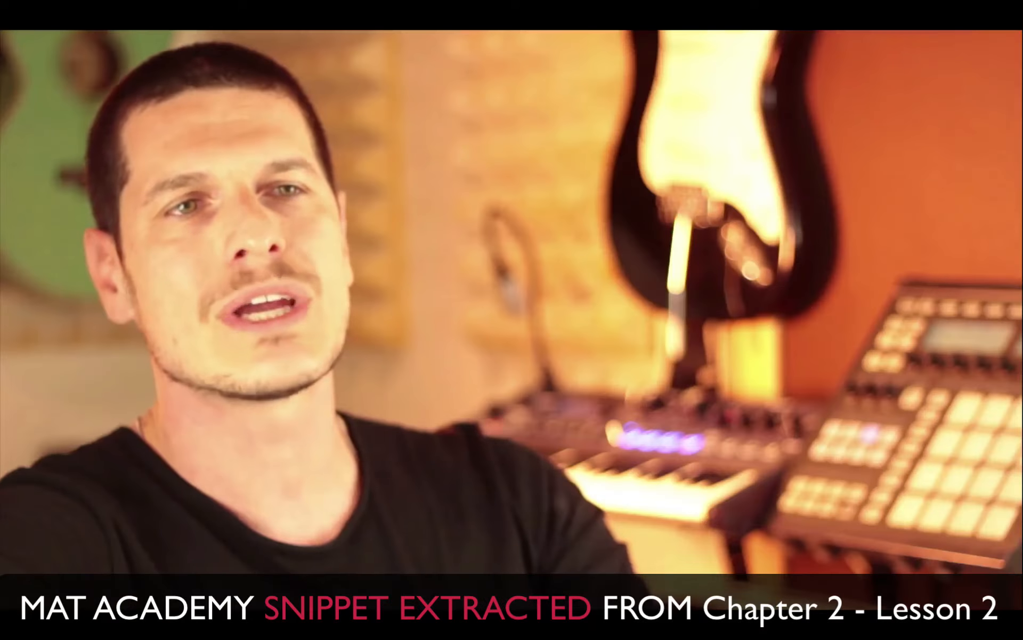